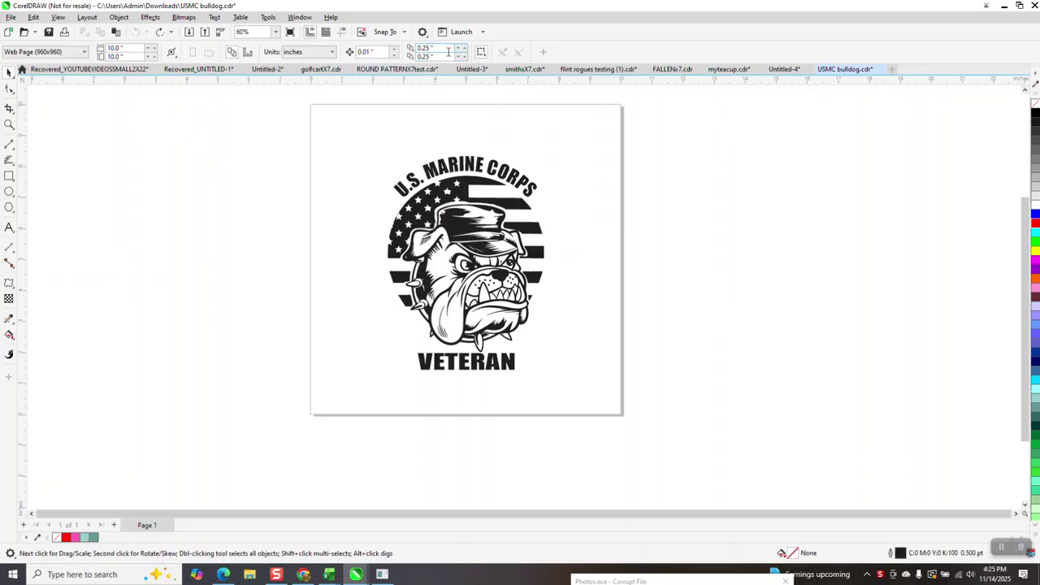
Set both duplicate distances to 0 inches and the nudge distance to 6 inches.
{"action": "left_click_drag", "start_coordinate": [434, 49], "coordinate": [393, 57]}
{"action": "type", "text": "0"}
{"action": "key", "text": "Tab"}
{"action": "type", "text": "0"}
{"action": "key", "text": "Return"}
{"action": "left_click", "coordinate": [382, 52]}
{"action": "type", "text": "6"}
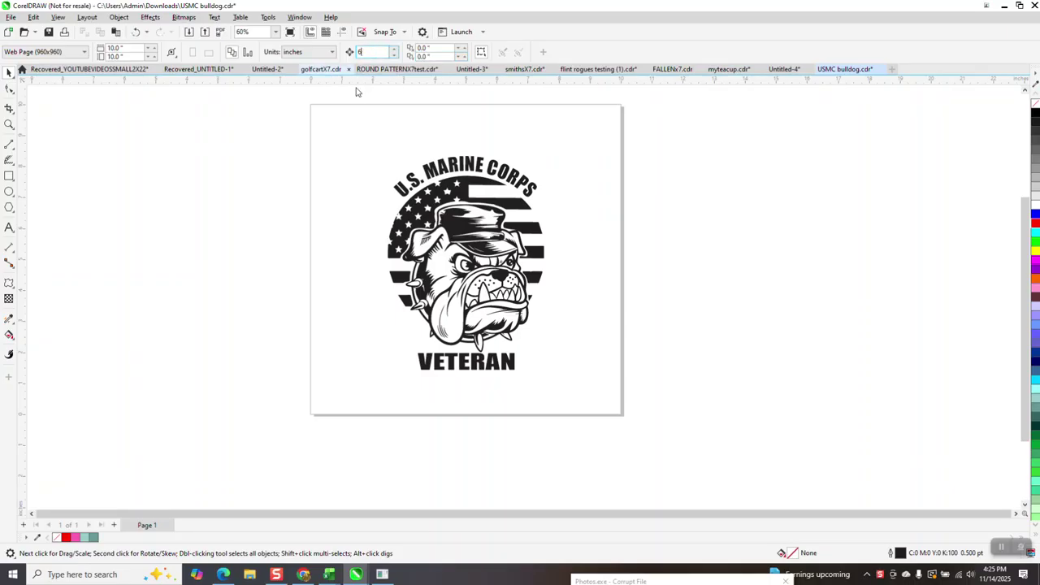
Try duplicating the bulldog design in place and nudging the copy 6 inches to the right, and delete the copy.
{"action": "left_click", "coordinate": [463, 165]}
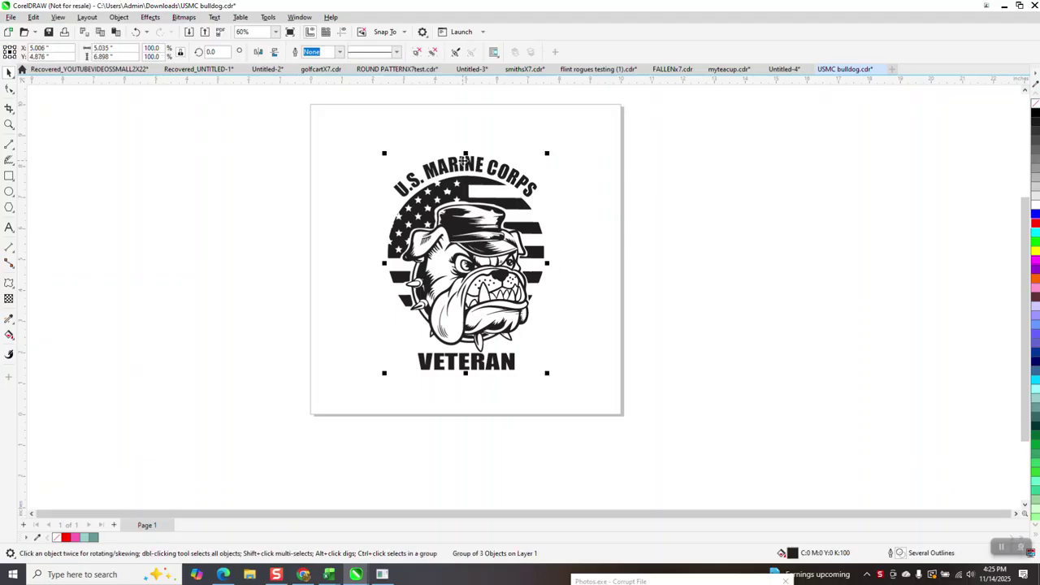
{"action": "key", "text": "KP_Add"}
{"action": "key", "text": "Right"}
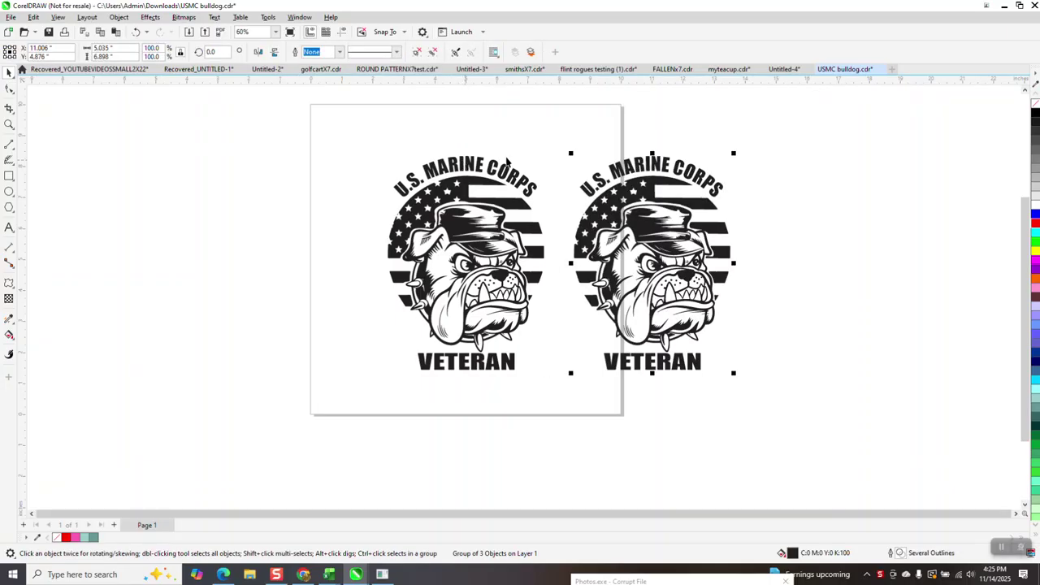
{"action": "key", "text": "Delete"}
Set the duplicate distances to 0.25 inches.
{"action": "double_click", "coordinate": [434, 50]}
{"action": "key", "text": "BackSpace"}
{"action": "key", "text": "Tab"}
{"action": "type", "text": ".25"}
{"action": "key", "text": "Return"}
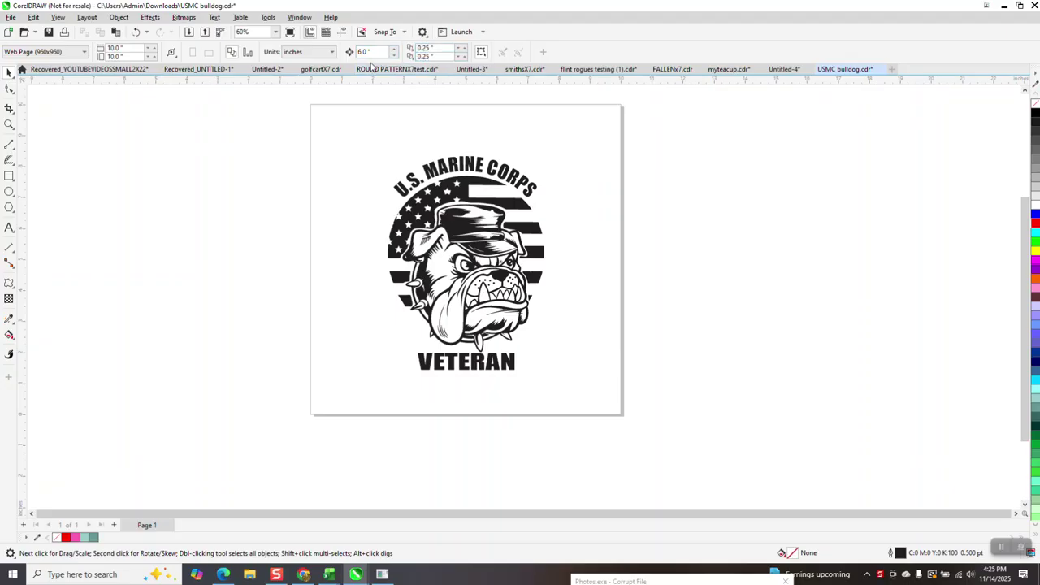
Try duplicating the bulldog design with the 0.25-inch offset, and delete the offset copy.
{"action": "left_click", "coordinate": [528, 184]}
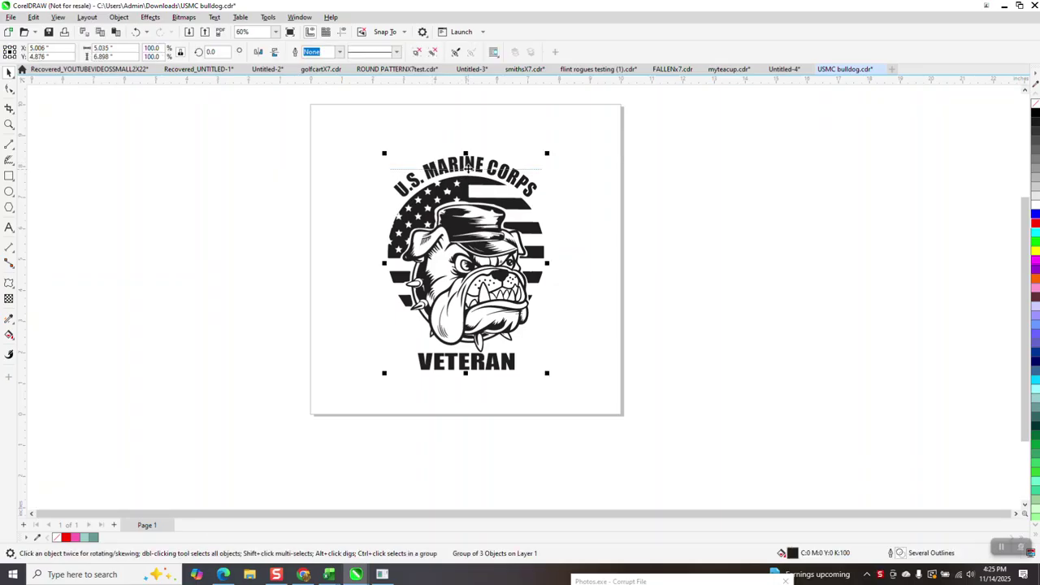
{"action": "key", "text": "ctrl+d"}
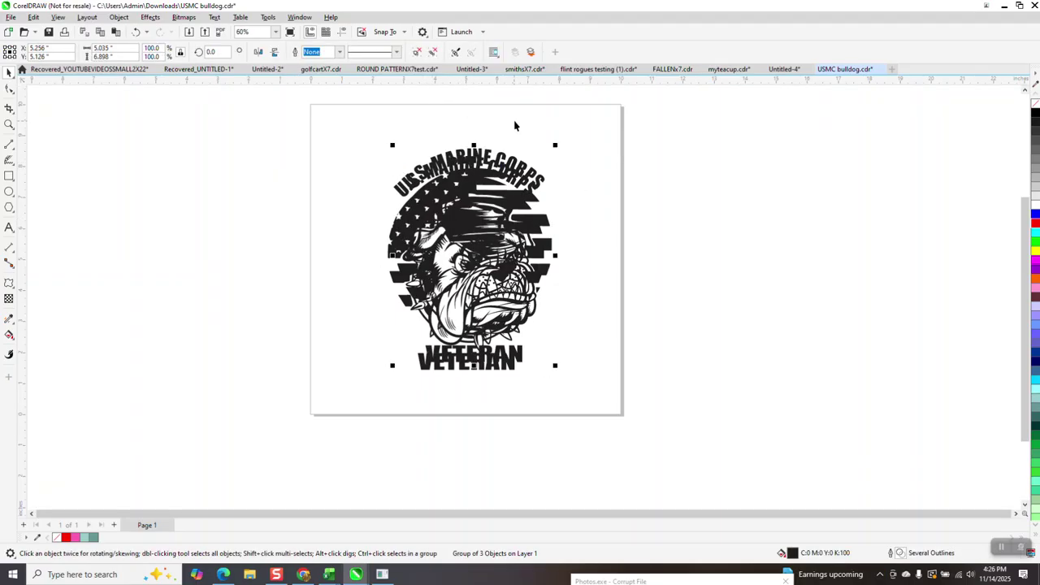
{"action": "key", "text": "Delete"}
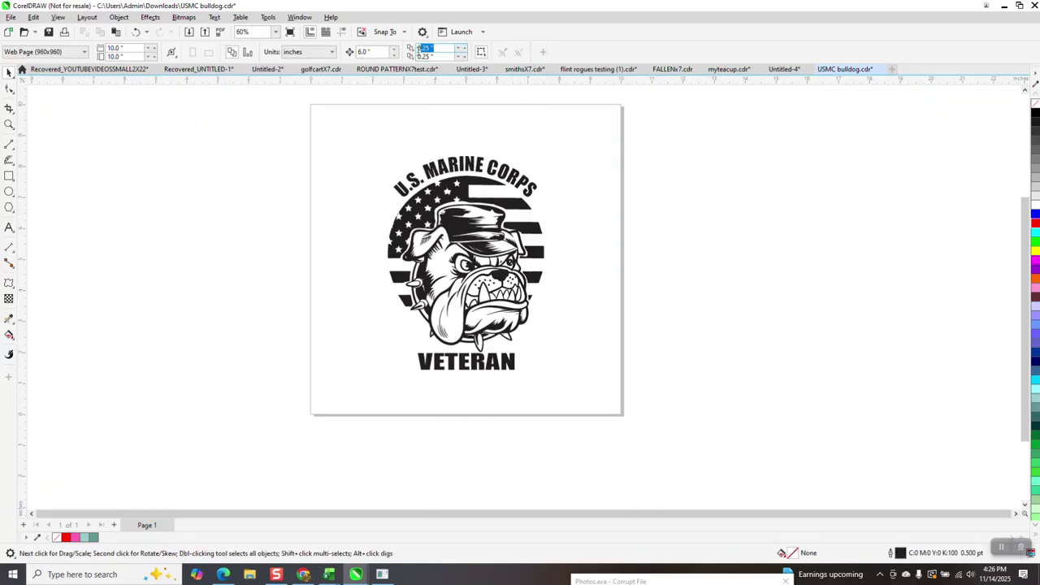
Reset the horizontal and vertical duplicate distances to 0 inches.
{"action": "type", "text": "0"}
{"action": "key", "text": "Tab"}
{"action": "type", "text": "0"}
{"action": "key", "text": "Return"}
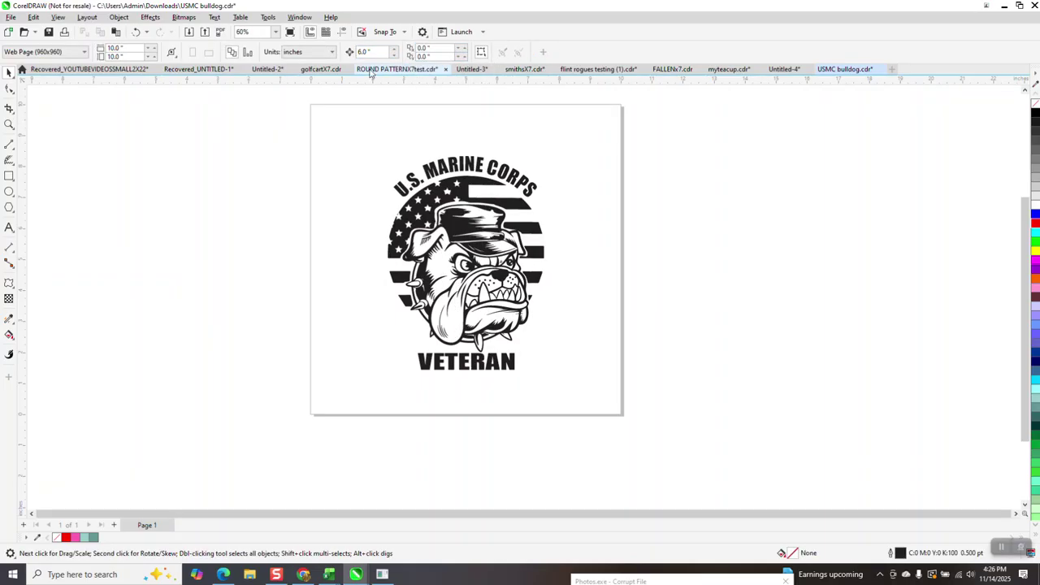
Duplicate the bulldog design 6 inches to the right, and give the copy no fill and a red outline.
{"action": "left_click", "coordinate": [472, 167]}
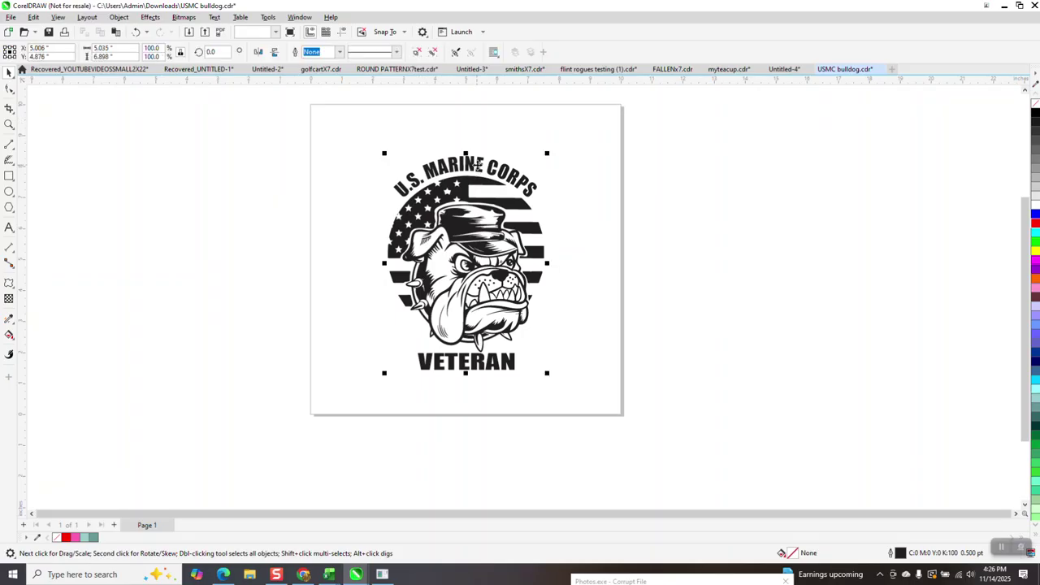
{"action": "key", "text": "ctrl+d"}
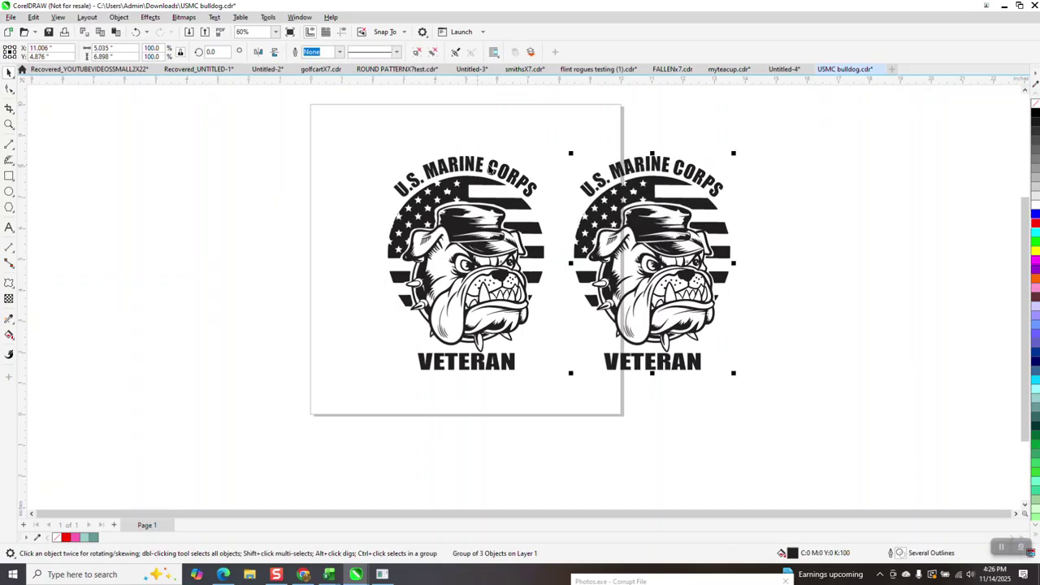
{"action": "left_click", "coordinate": [1035, 112]}
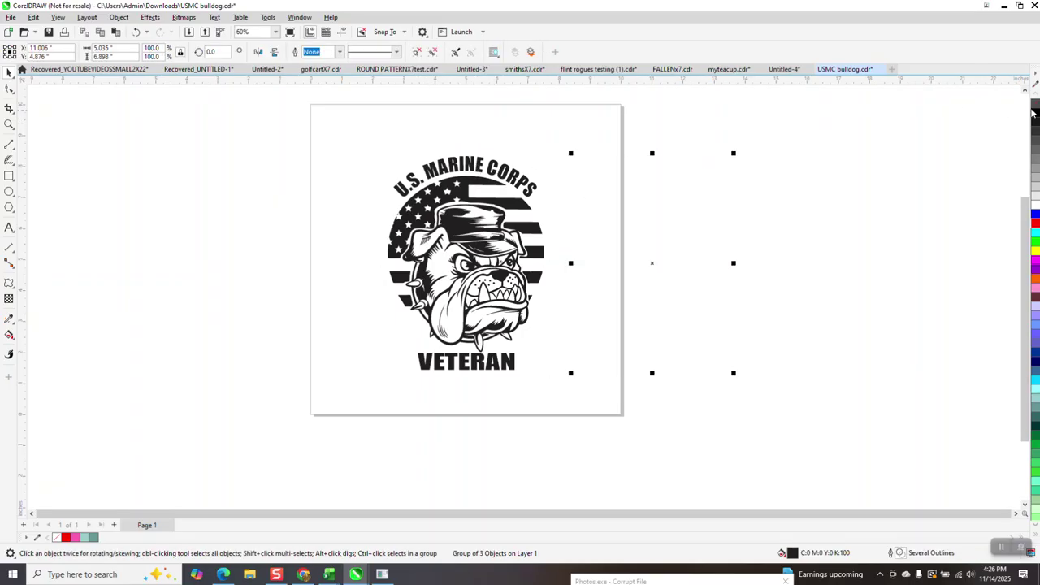
{"action": "right_click", "coordinate": [1035, 222]}
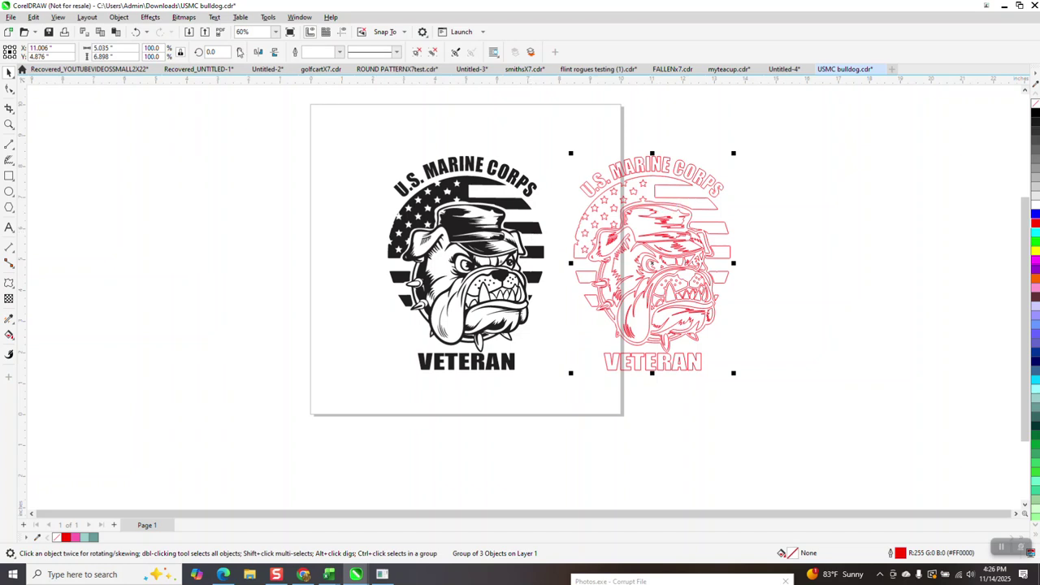
Create a one-step outside contour with a 0.5-inch offset and rounded corners around the red copy, and break it apart.
{"action": "left_click", "coordinate": [147, 19]}
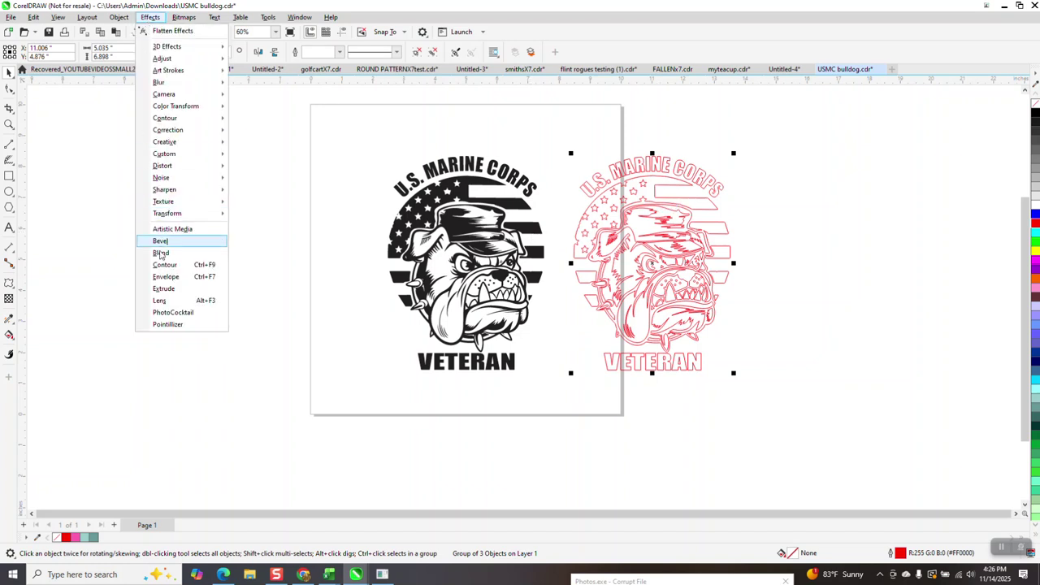
{"action": "left_click", "coordinate": [534, 227]}
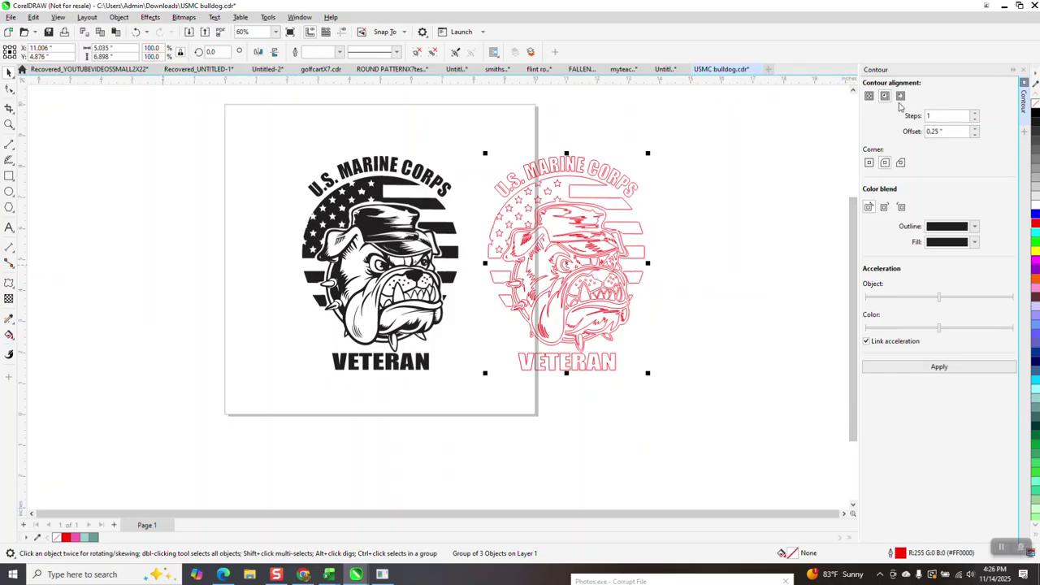
{"action": "left_click_drag", "start_coordinate": [956, 132], "coordinate": [873, 143]}
{"action": "type", "text": ".5"}
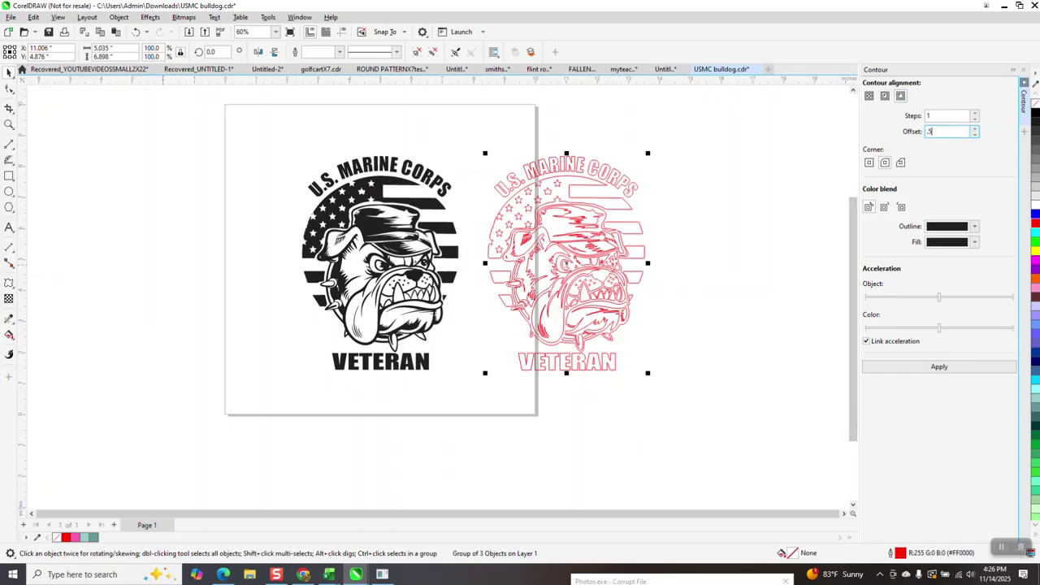
{"action": "left_click", "coordinate": [886, 164]}
{"action": "left_click", "coordinate": [939, 367]}
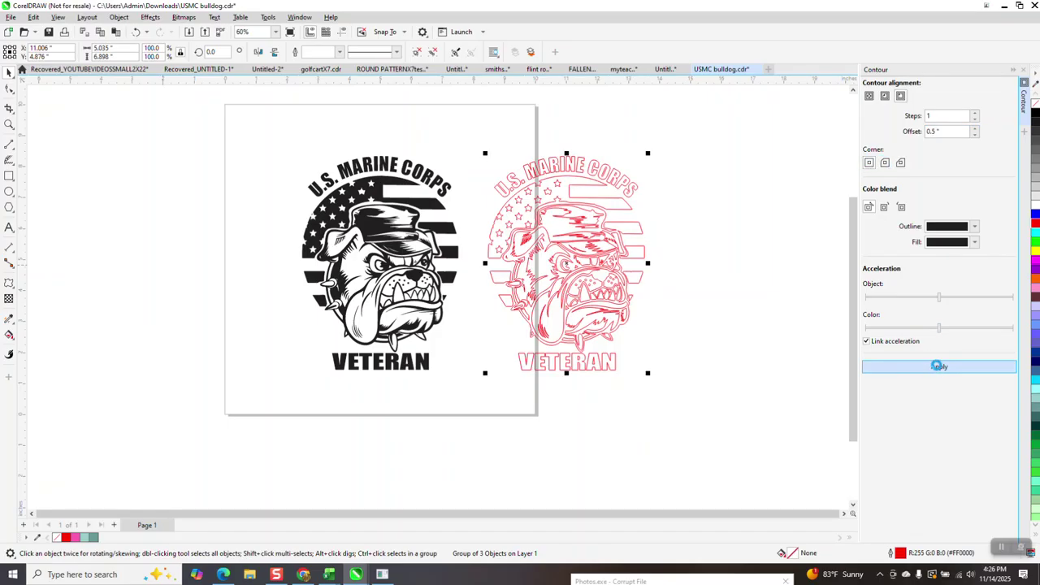
{"action": "left_click", "coordinate": [138, 33]}
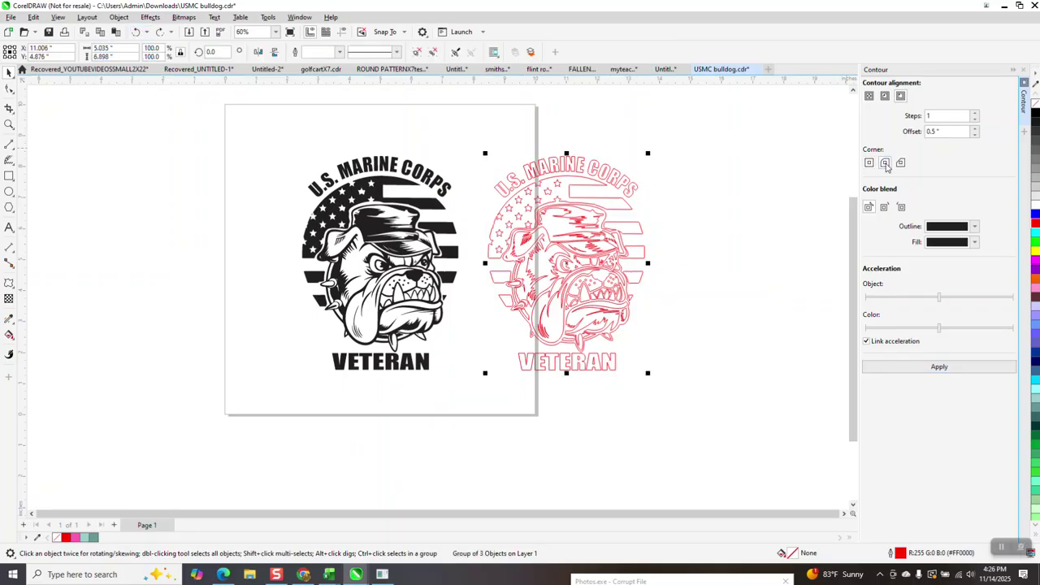
{"action": "left_click", "coordinate": [939, 367]}
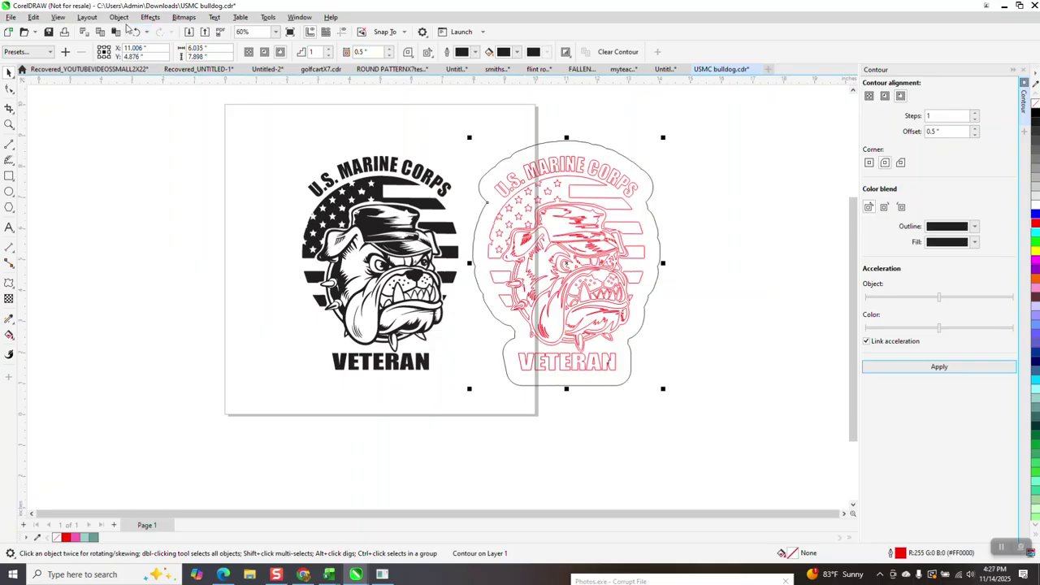
{"action": "left_click", "coordinate": [118, 17]}
{"action": "left_click", "coordinate": [183, 268]}
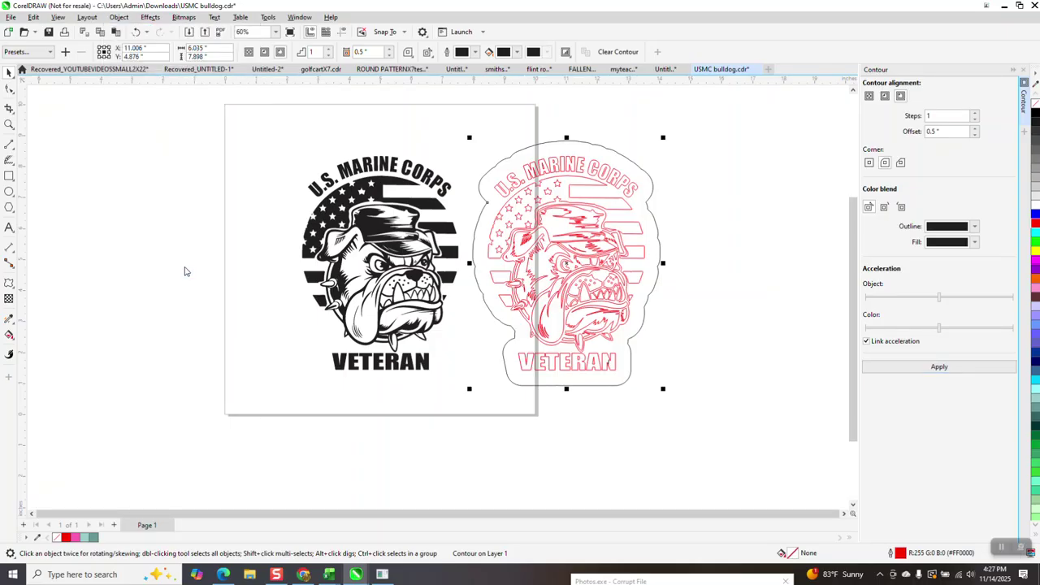
Add an inside contour with a 0.25-inch offset to the black outer curve, and break it apart.
{"action": "left_click", "coordinate": [605, 141]}
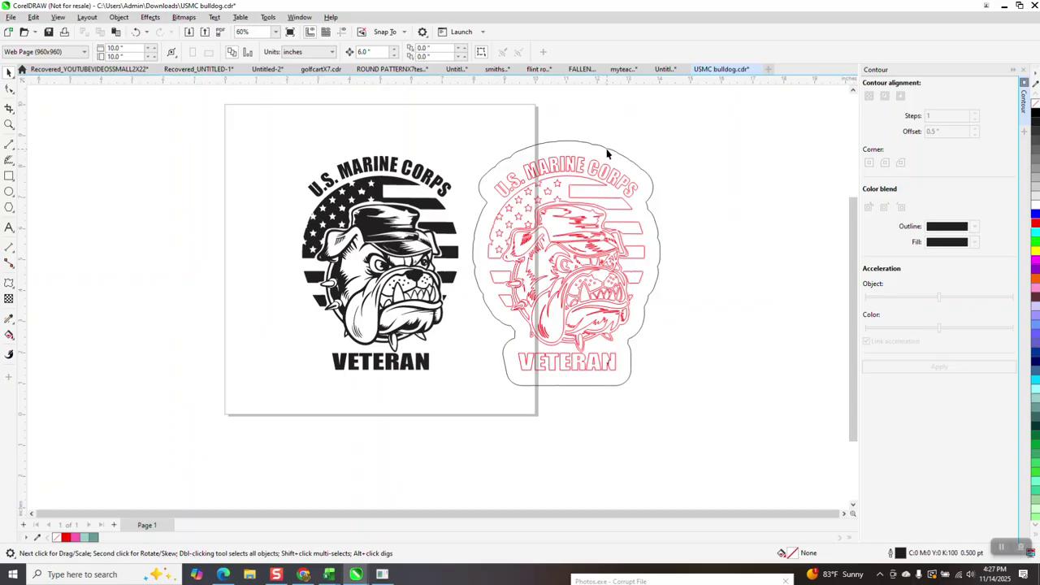
{"action": "left_click", "coordinate": [608, 146]}
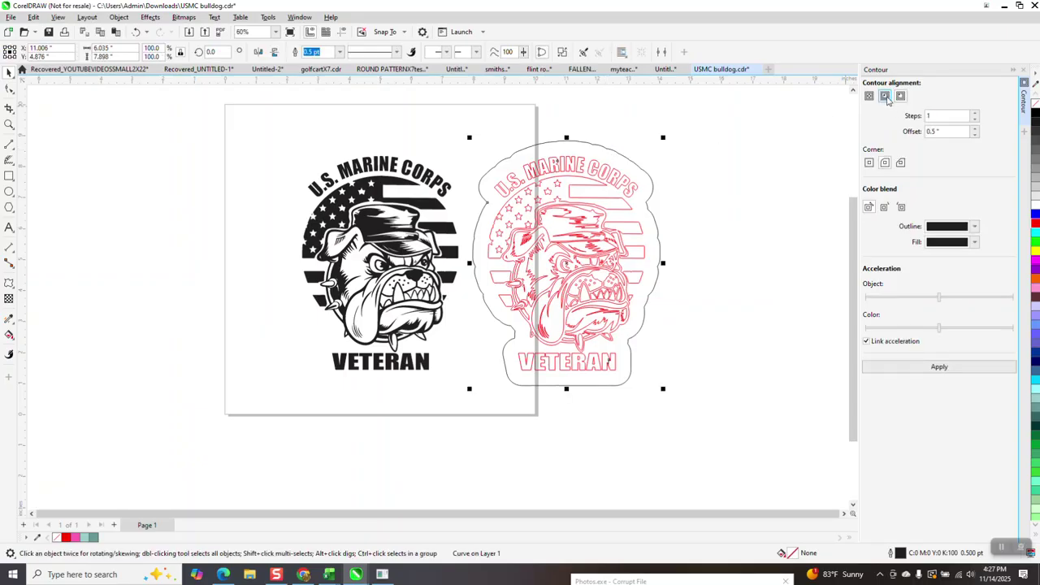
{"action": "double_click", "coordinate": [935, 132]}
{"action": "type", "text": ".25"}
{"action": "left_click", "coordinate": [936, 367]}
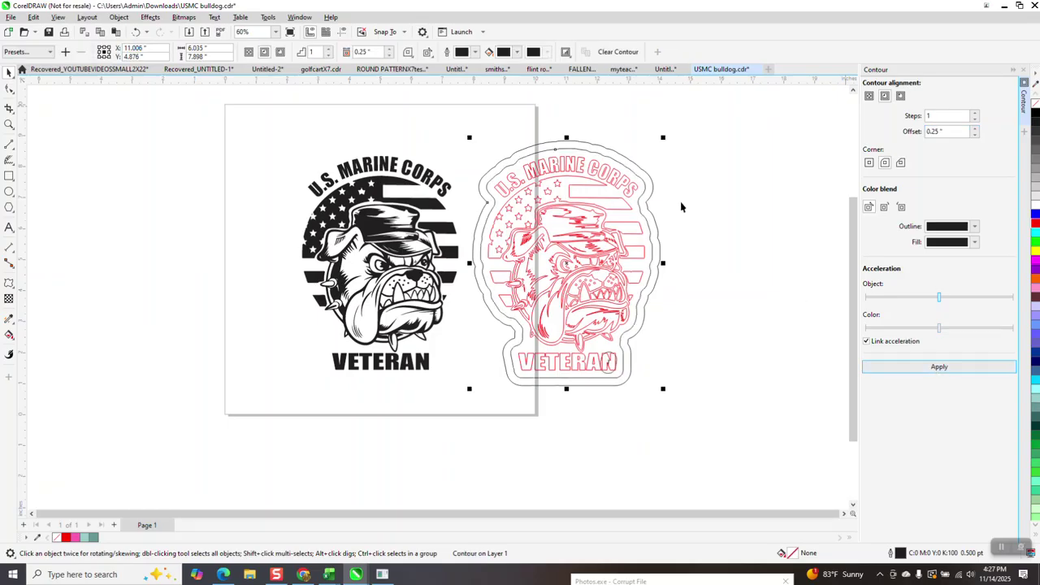
{"action": "left_click", "coordinate": [120, 18]}
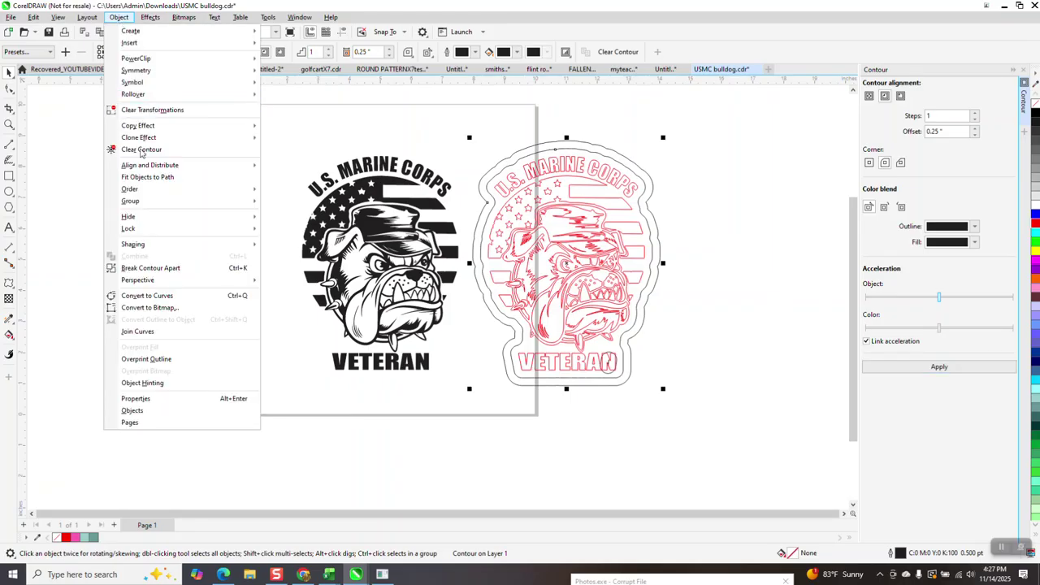
{"action": "left_click", "coordinate": [161, 273]}
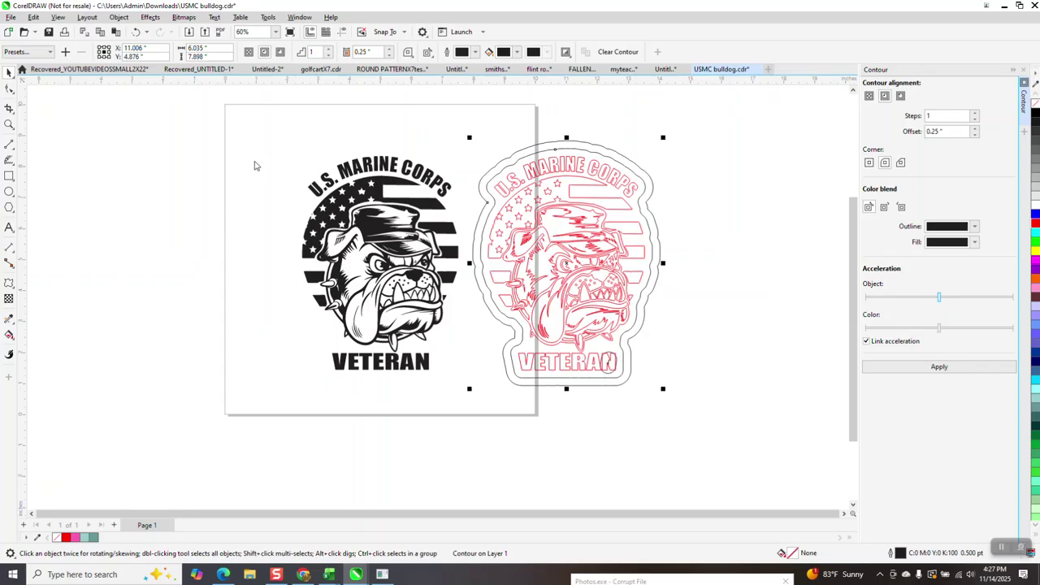
Give the inner contour curve around the copy a red outline.
{"action": "left_click", "coordinate": [470, 169]}
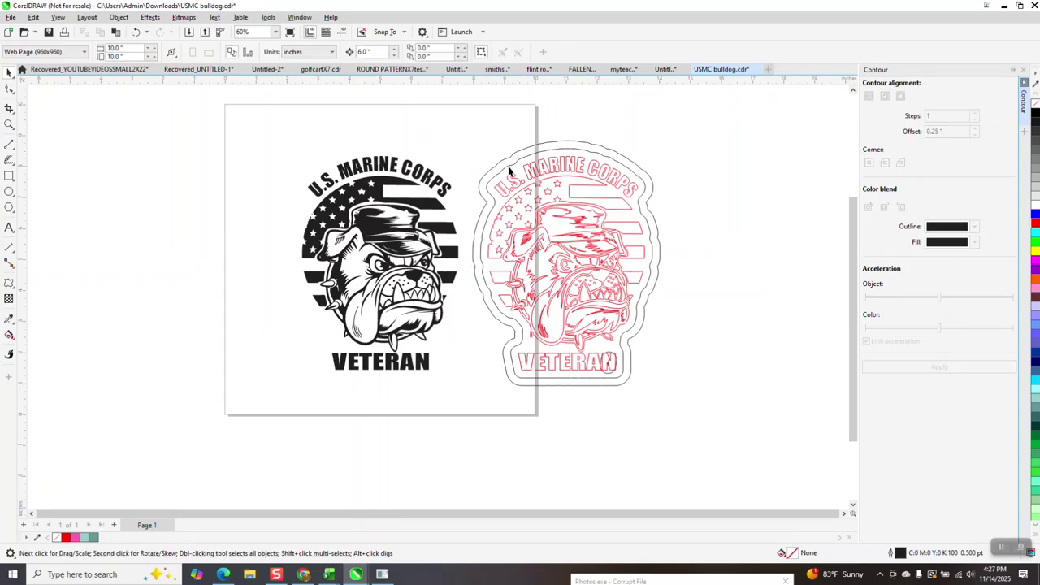
{"action": "left_click", "coordinate": [508, 166]}
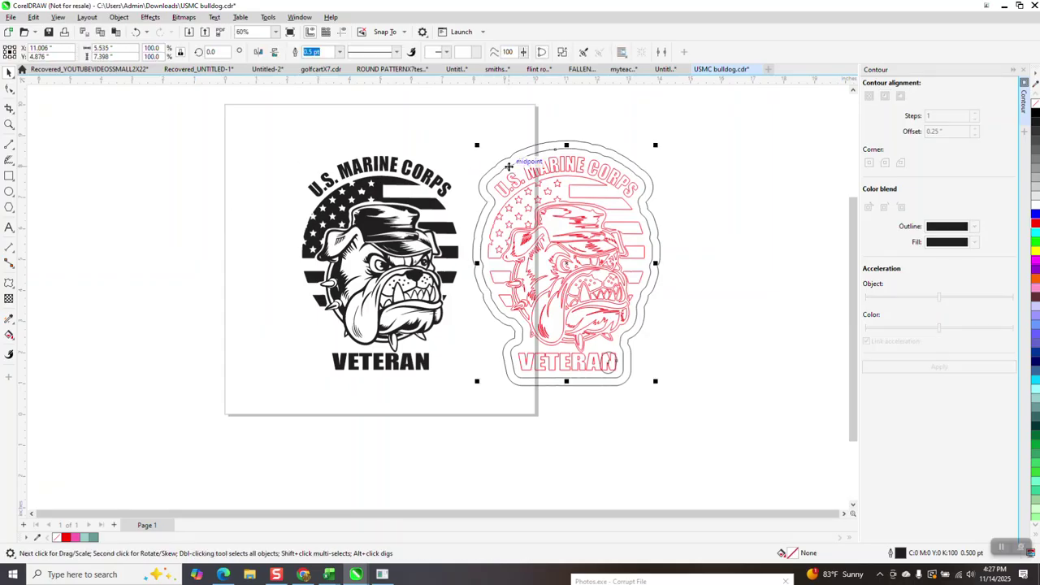
{"action": "right_click", "coordinate": [1036, 226]}
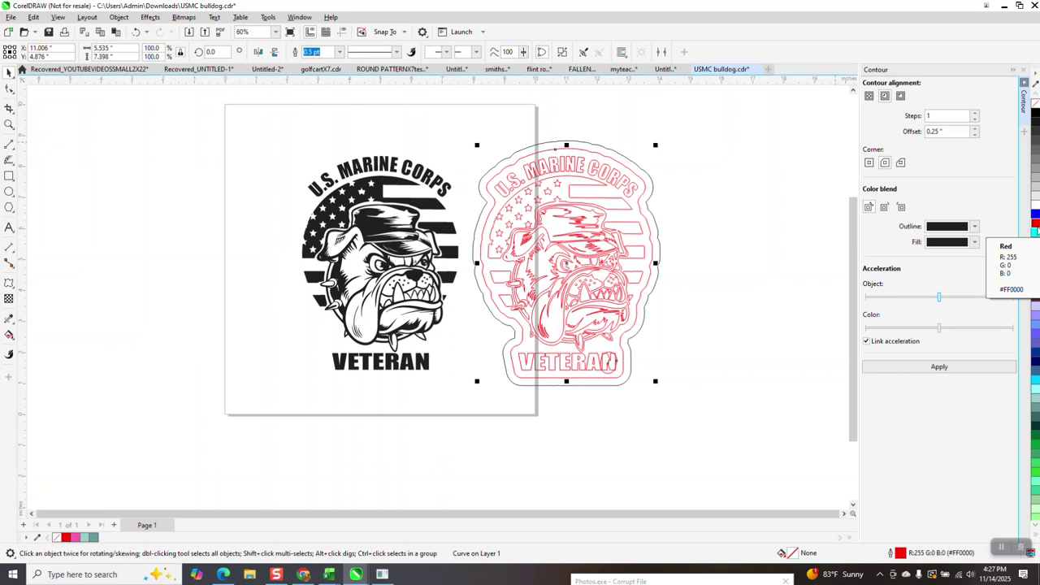
Center the red contour curve on the page, and move it 12 inches to the right.
{"action": "key", "text": "p"}
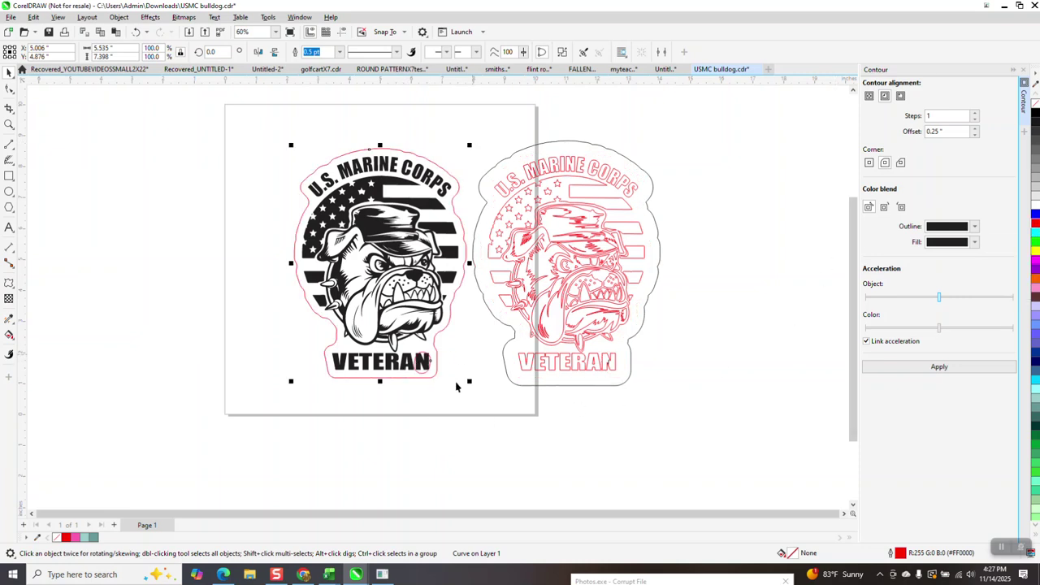
{"action": "key", "text": "Right"}
{"action": "key", "text": "Right"}
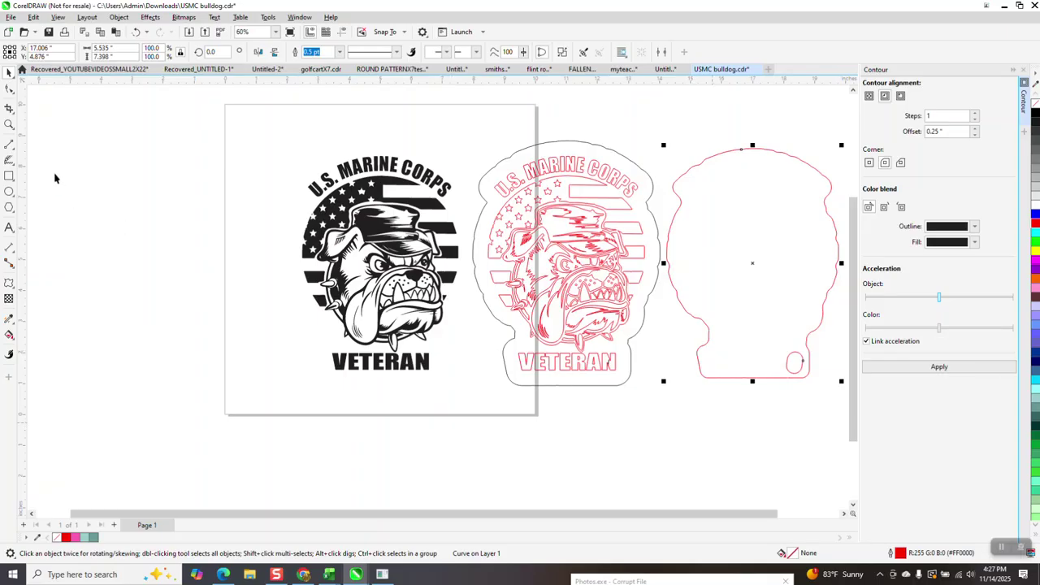
Examine the black contour fragment inside the N of the outlined VETERAN text.
{"action": "left_click", "coordinate": [10, 125]}
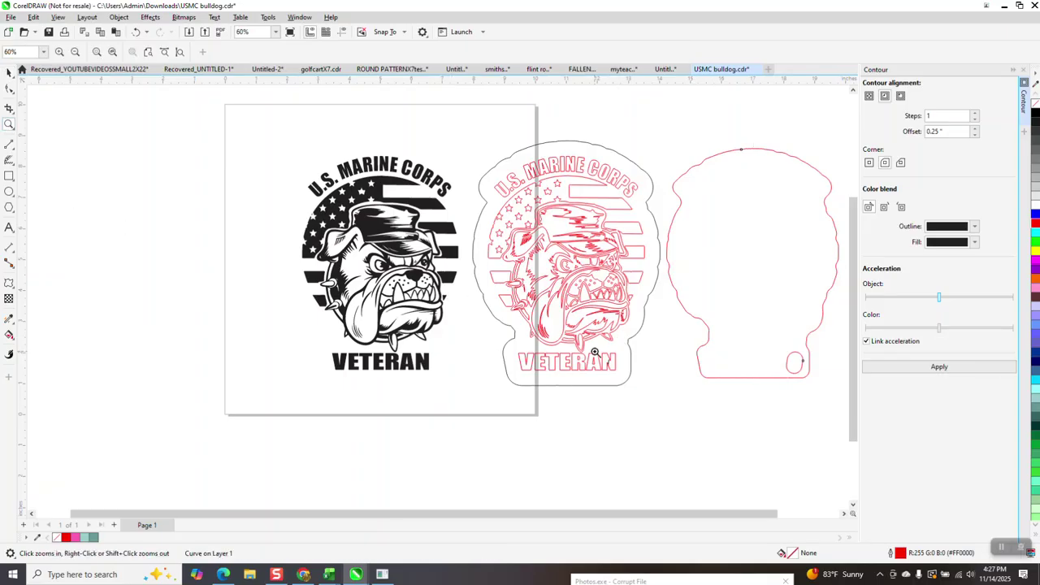
{"action": "left_click_drag", "start_coordinate": [596, 351], "coordinate": [727, 433]}
{"action": "scroll", "coordinate": [408, 318], "scroll_direction": "down", "scroll_amount": 1}
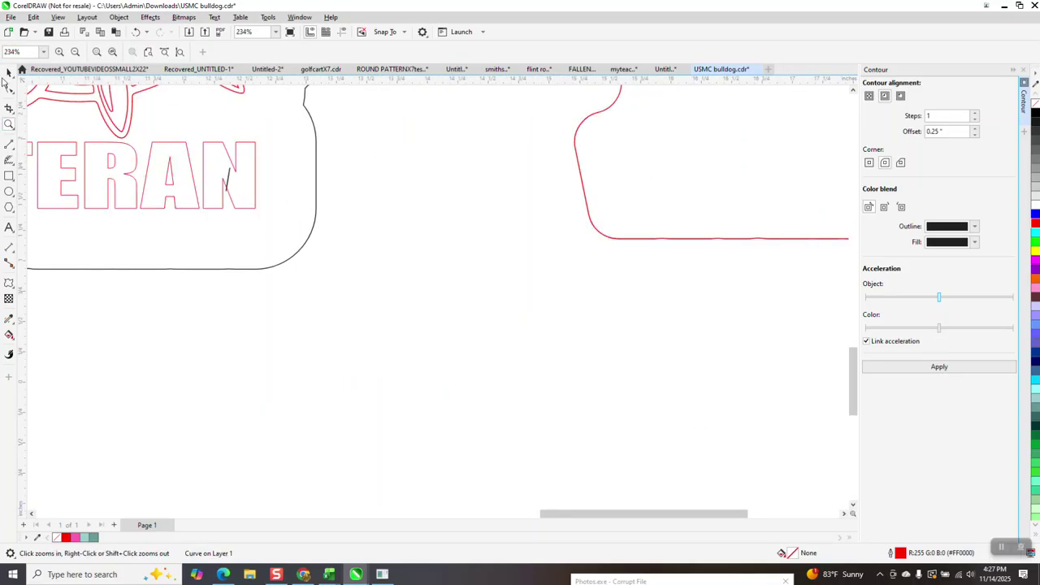
{"action": "left_click", "coordinate": [7, 73]}
{"action": "left_click", "coordinate": [232, 183]}
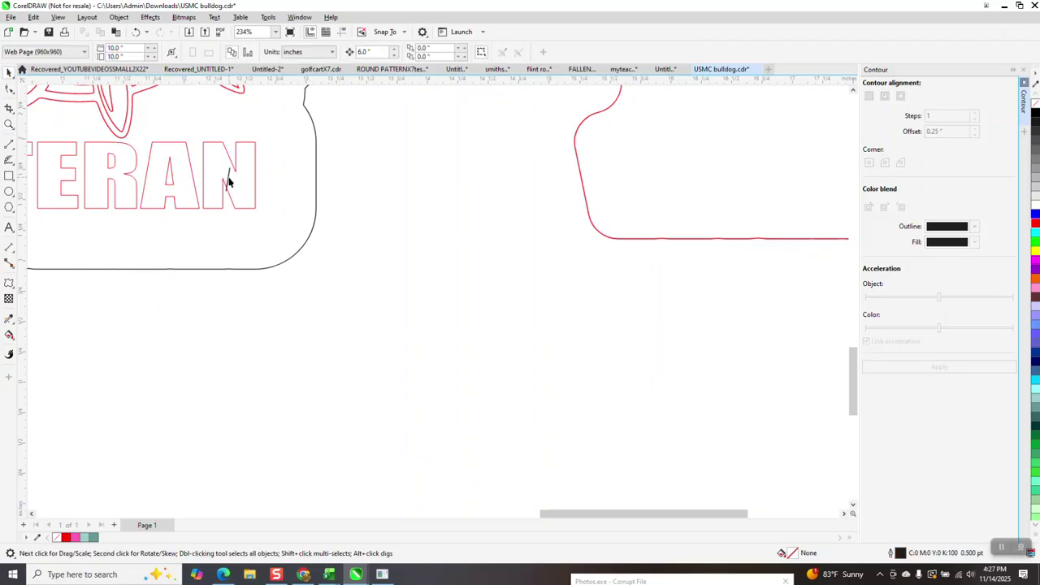
{"action": "left_click", "coordinate": [227, 182]}
{"action": "scroll", "coordinate": [430, 331], "scroll_direction": "down", "scroll_amount": 5}
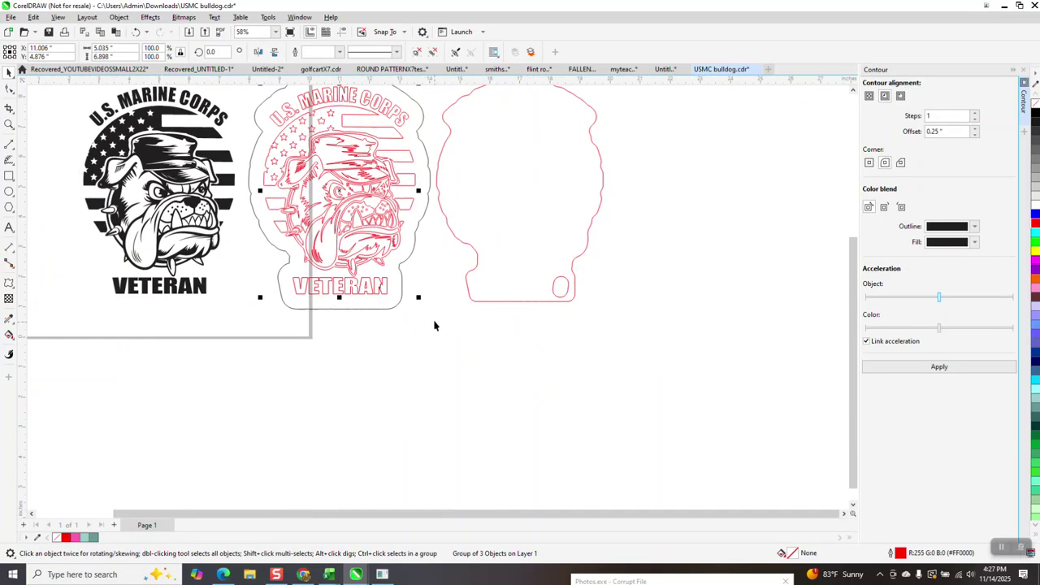
Delete the red outlined copy and its contour curves, keeping only the original bulldog design.
{"action": "left_click_drag", "start_coordinate": [318, 149], "coordinate": [617, 329]}
{"action": "key", "text": "Delete"}
Duplicate the original bulldog design 6 inches to the right.
{"action": "key", "text": "ctrl+a"}
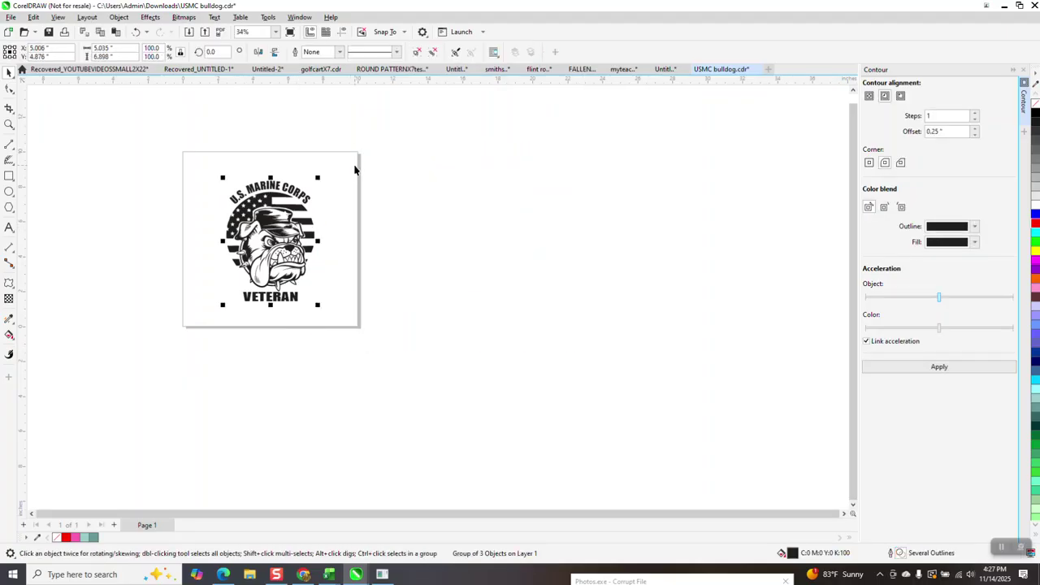
{"action": "key", "text": "ctrl+d"}
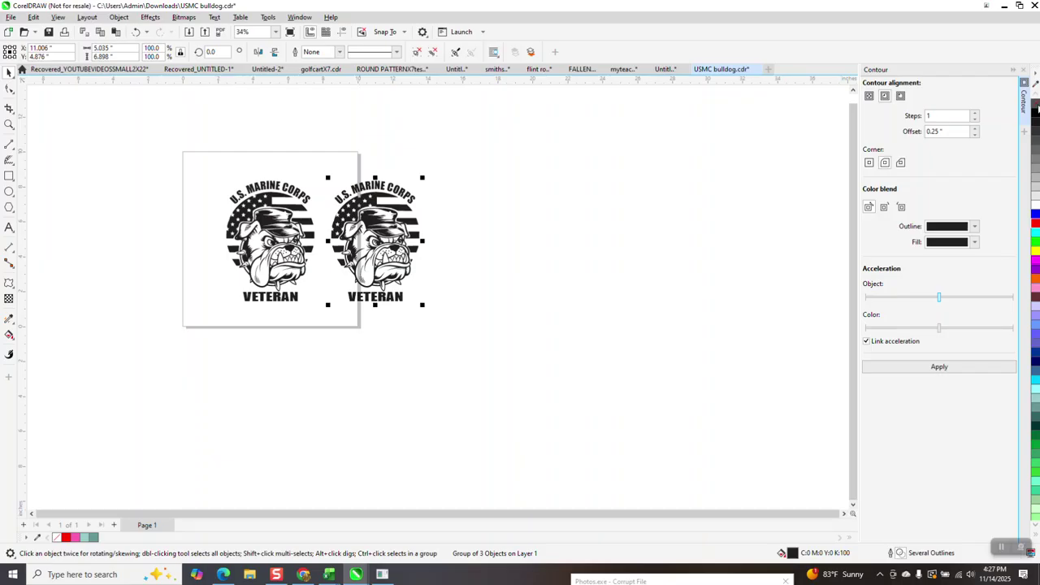
Remove the fill from the duplicate bulldog, give it a red outline, and set its contour alignment to outside.
{"action": "left_click", "coordinate": [1036, 103]}
{"action": "right_click", "coordinate": [1035, 228]}
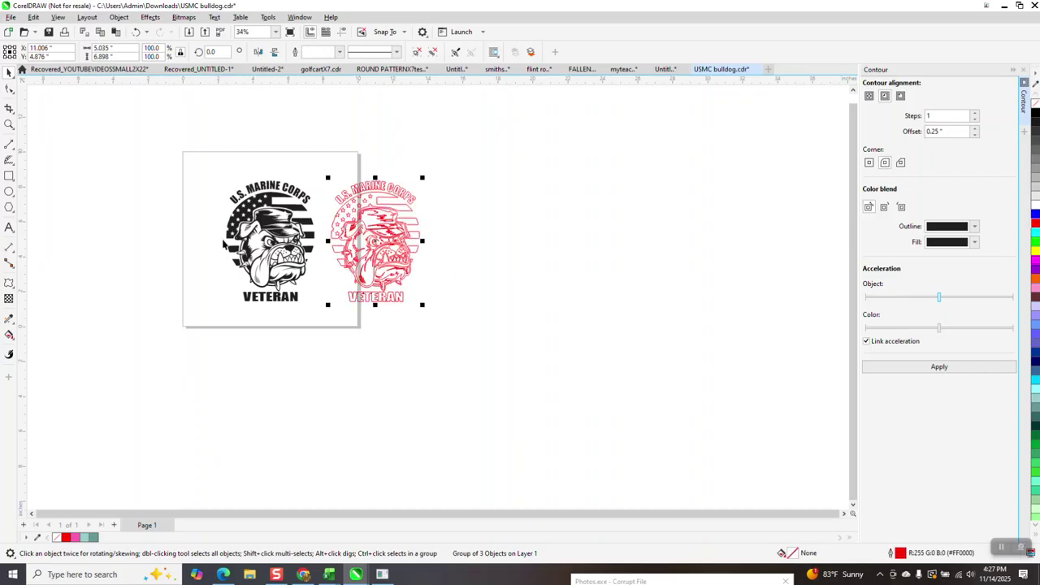
{"action": "left_click", "coordinate": [8, 143]}
{"action": "left_click", "coordinate": [9, 160]}
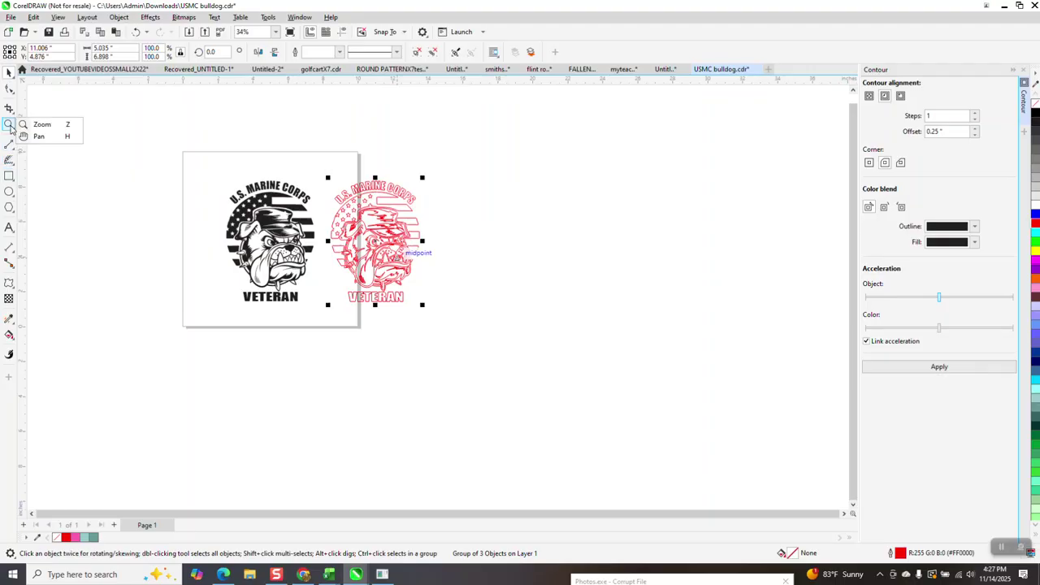
{"action": "left_click", "coordinate": [37, 123]}
{"action": "left_click", "coordinate": [425, 323]}
{"action": "right_click", "coordinate": [457, 317]}
{"action": "right_click", "coordinate": [457, 315]}
{"action": "right_click", "coordinate": [458, 314]}
{"action": "left_click", "coordinate": [9, 72]}
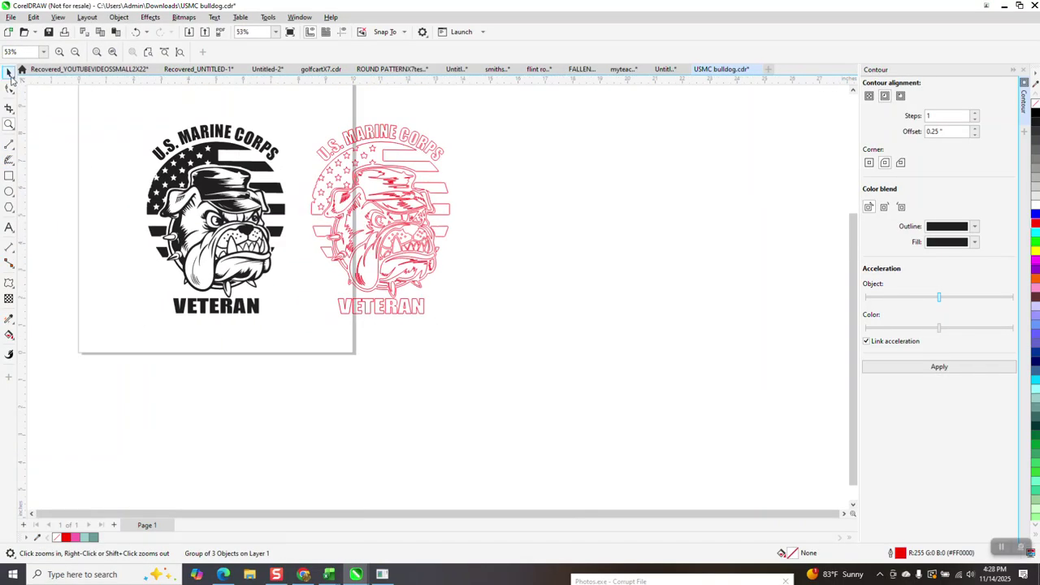
{"action": "left_click", "coordinate": [900, 96]}
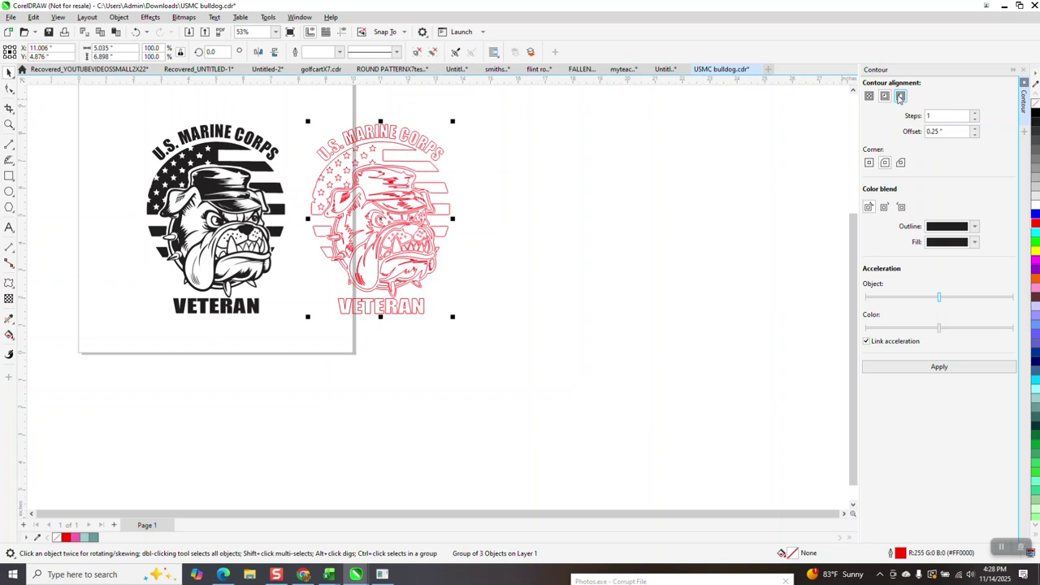
Try a 0.1-inch outside contour on the red bulldog copy, and undo it.
{"action": "double_click", "coordinate": [947, 131]}
{"action": "key", "text": "BackSpace"}
{"action": "type", "text": ".1"}
{"action": "left_click", "coordinate": [940, 367]}
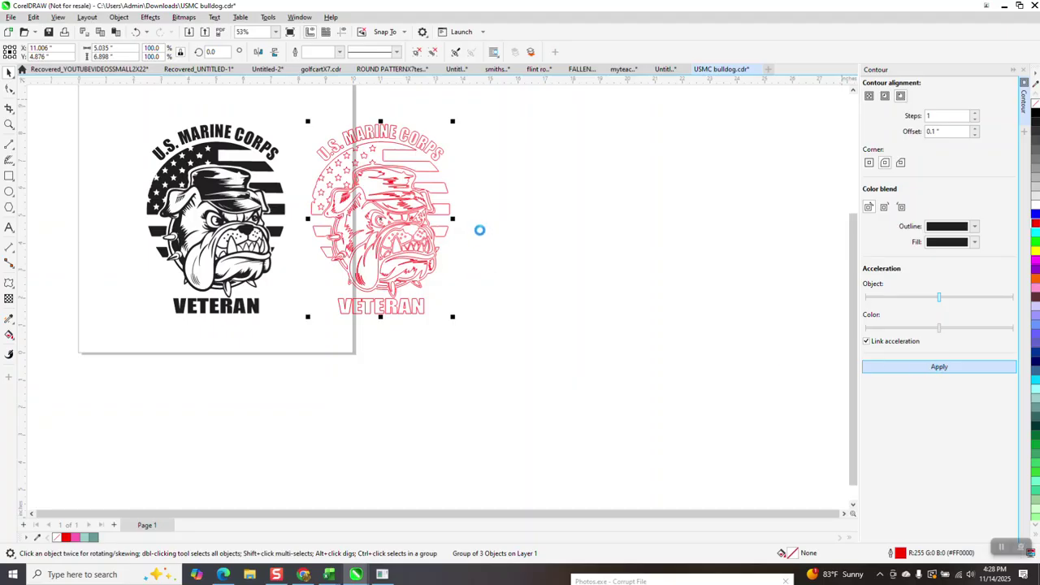
{"action": "left_click", "coordinate": [431, 271]}
{"action": "left_click", "coordinate": [136, 32]}
Apply an outside contour with a 0.5-inch offset to the red bulldog copy, and break the contour apart.
{"action": "left_click", "coordinate": [959, 131]}
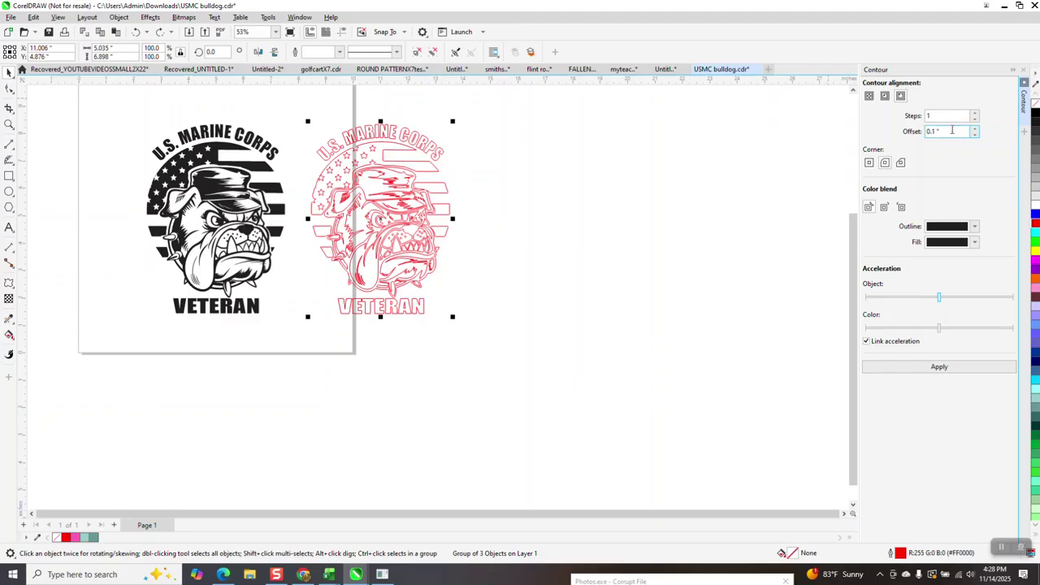
{"action": "key", "text": "BackSpace"}
{"action": "type", "text": ".5"}
{"action": "left_click", "coordinate": [935, 368]}
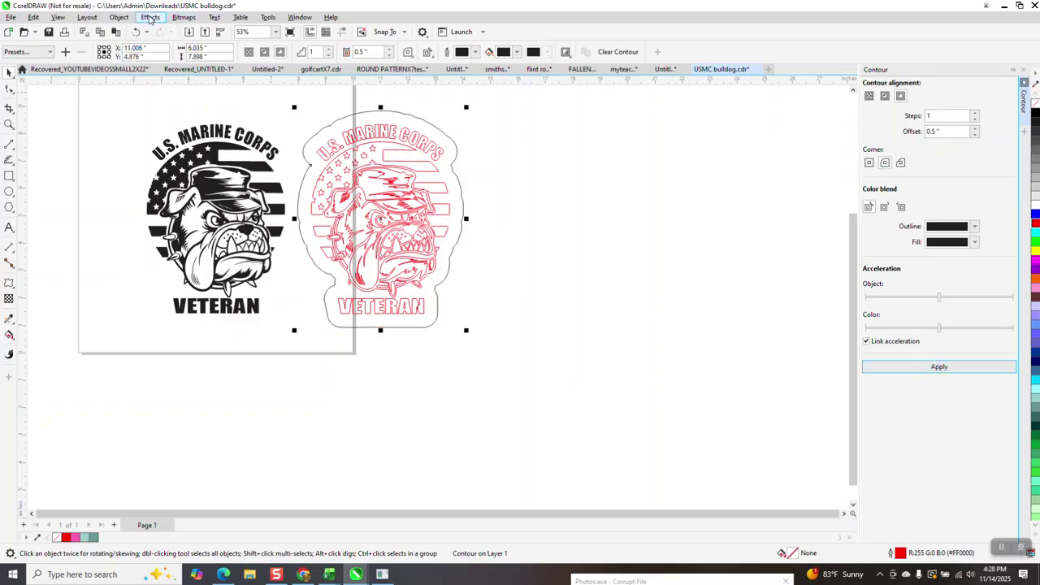
{"action": "left_click", "coordinate": [119, 17]}
{"action": "left_click", "coordinate": [151, 266]}
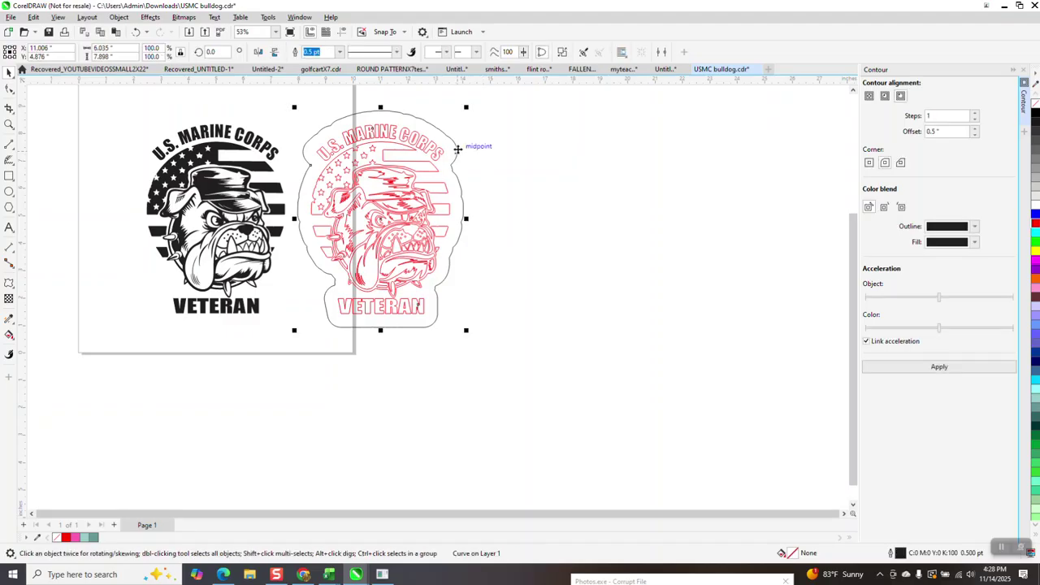
Apply a 0.3-inch inside contour to the outer curve around the red bulldog copy, and break it apart.
{"action": "double_click", "coordinate": [935, 130]}
{"action": "key", "text": "BackSpace"}
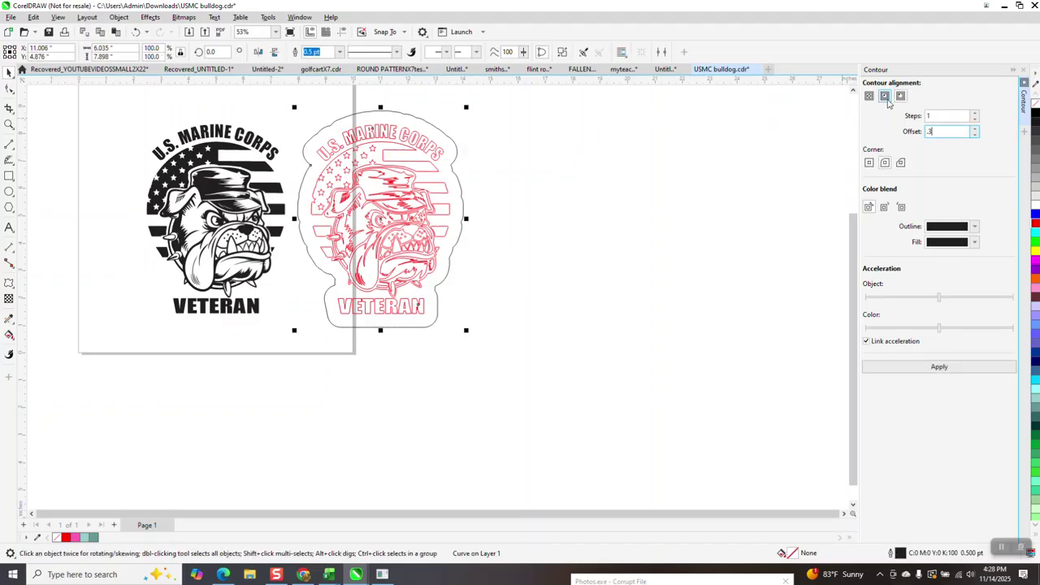
{"action": "left_click", "coordinate": [884, 96]}
{"action": "left_click", "coordinate": [934, 368]}
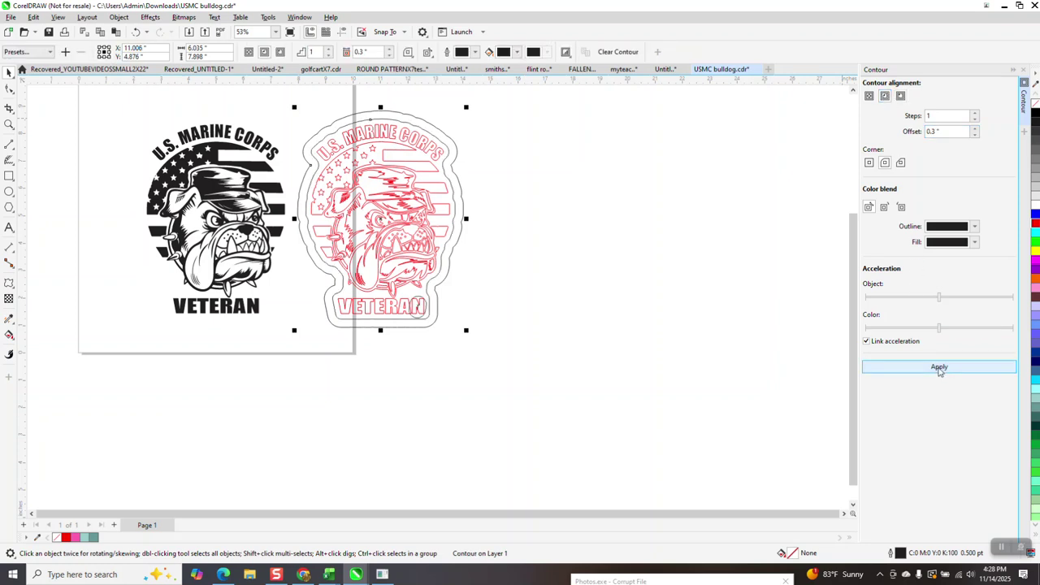
{"action": "left_click", "coordinate": [119, 17]}
{"action": "left_click", "coordinate": [168, 269]}
Move the separated inner contour curve 6 inches to the right.
{"action": "left_click", "coordinate": [503, 195]}
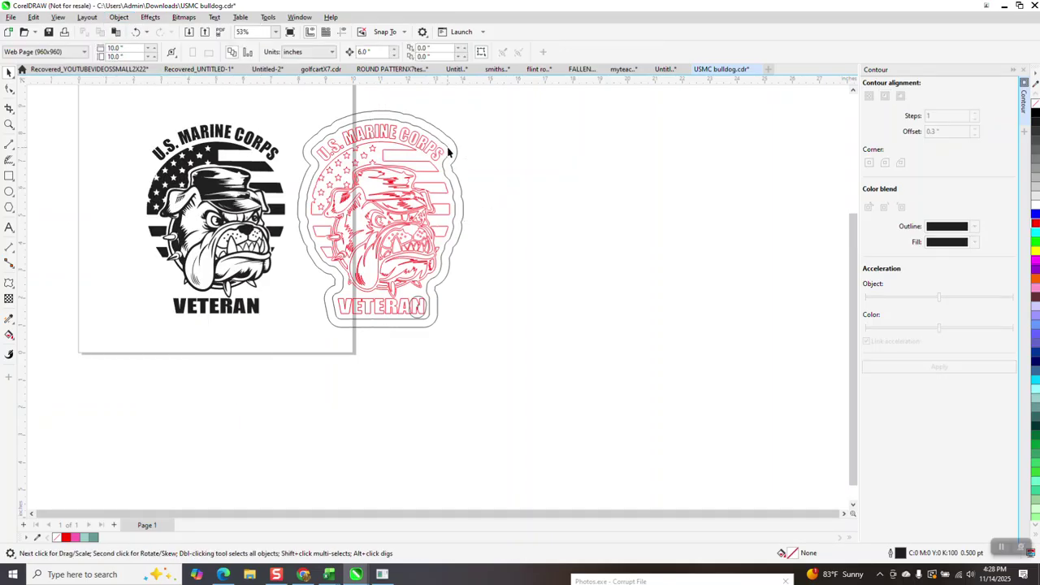
{"action": "left_click", "coordinate": [448, 152]}
{"action": "key", "text": "ctrl+d"}
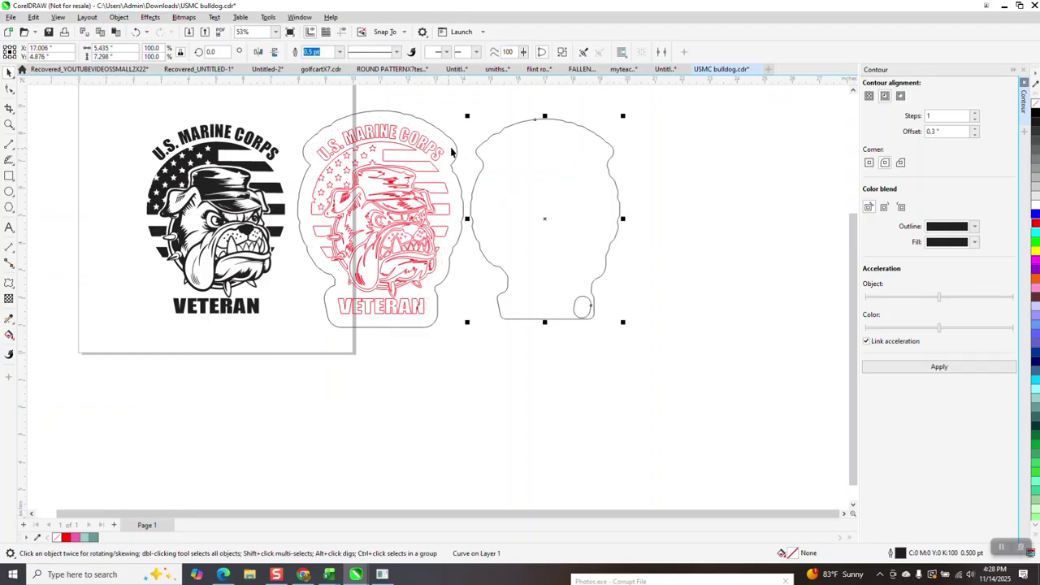
Switch to Wireframe view and examine the contour fragment inside the N of the duplicate's VETERAN text.
{"action": "left_click", "coordinate": [59, 18]}
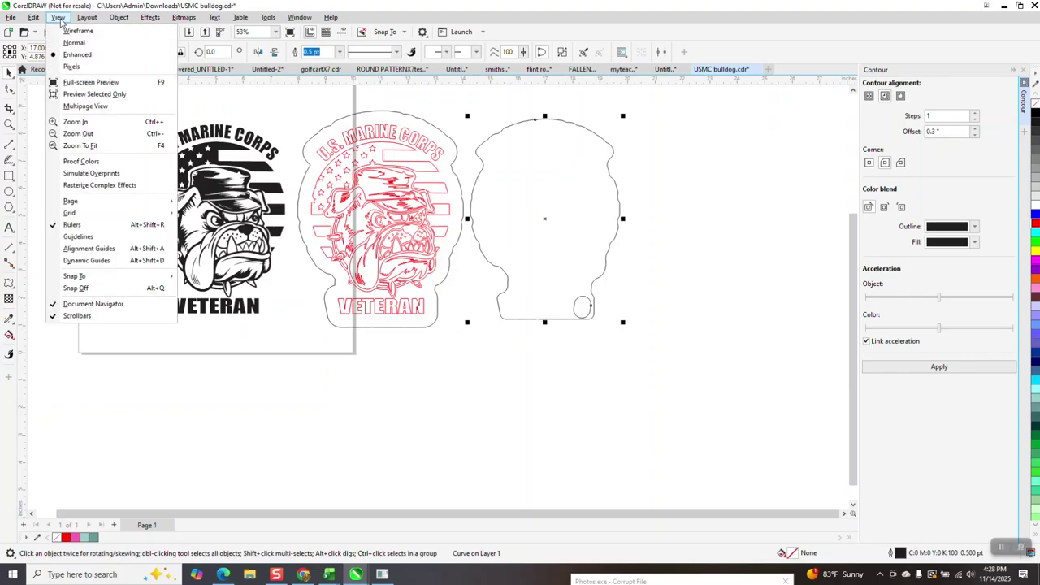
{"action": "left_click", "coordinate": [77, 31]}
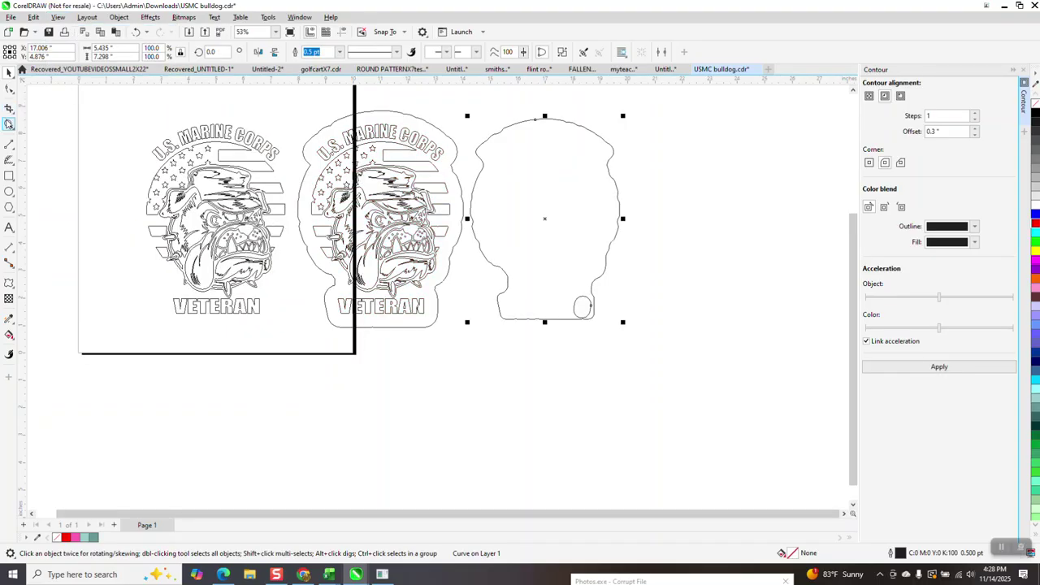
{"action": "left_click", "coordinate": [8, 123]}
{"action": "left_click_drag", "start_coordinate": [198, 270], "coordinate": [399, 338]}
{"action": "right_click", "coordinate": [376, 324]}
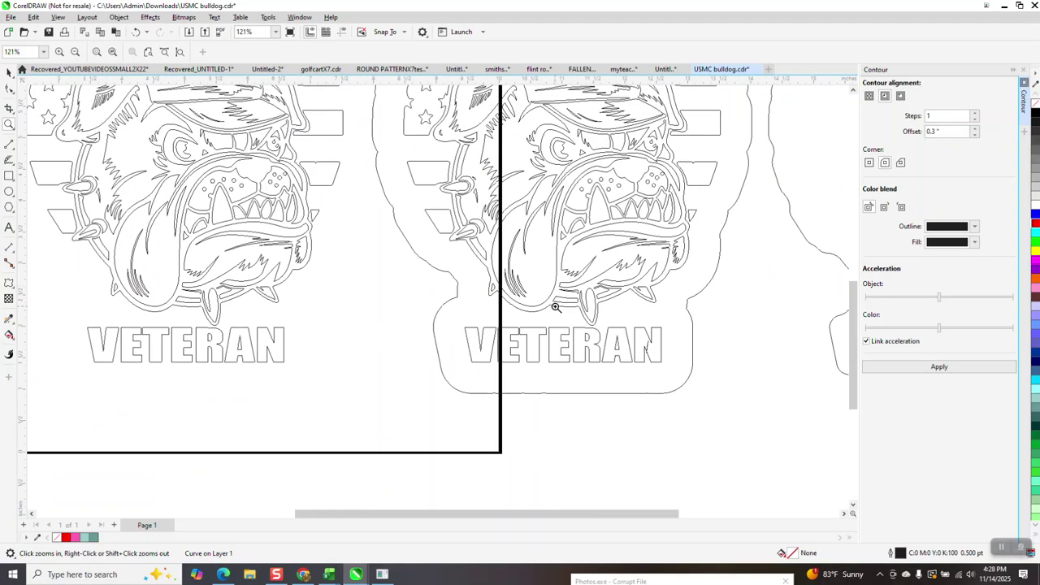
{"action": "left_click_drag", "start_coordinate": [628, 319], "coordinate": [684, 377]}
{"action": "scroll", "coordinate": [474, 331], "scroll_direction": "down", "scroll_amount": 6}
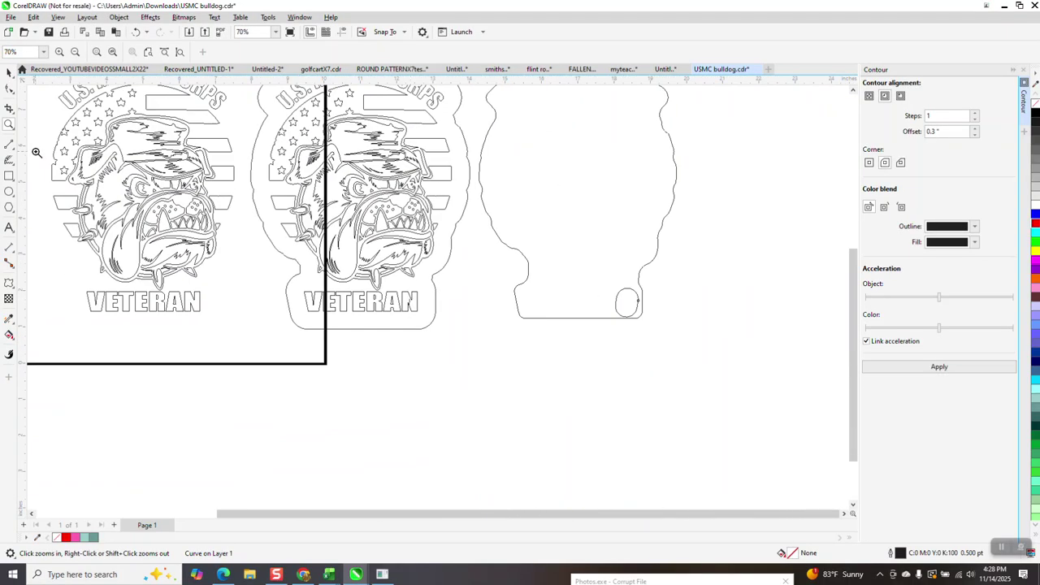
Delete the displaced inner contour, and move the bulldog copy 6 inches right, out of its outer outline.
{"action": "left_click", "coordinate": [9, 72]}
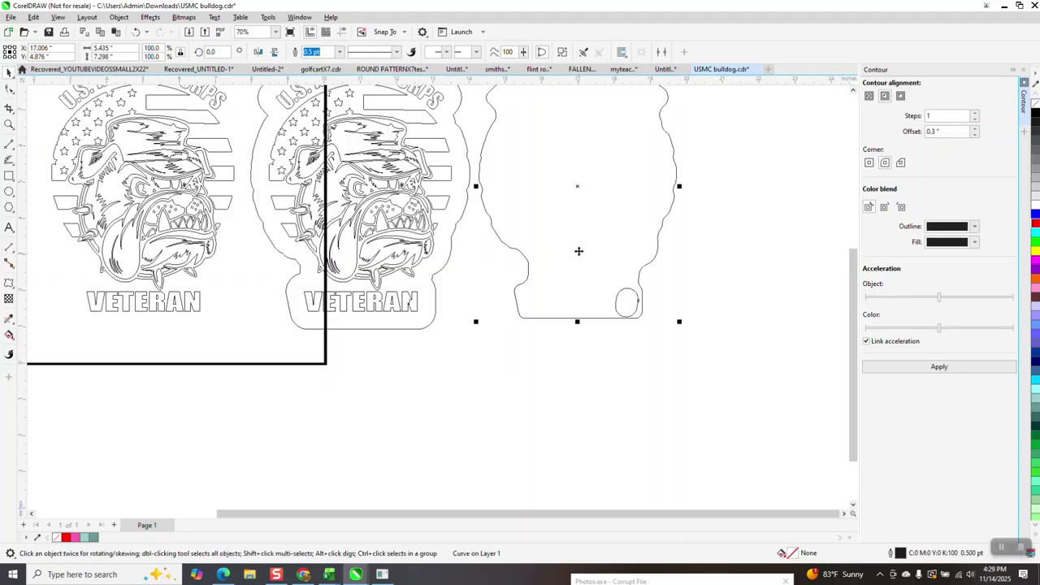
{"action": "key", "text": "Delete"}
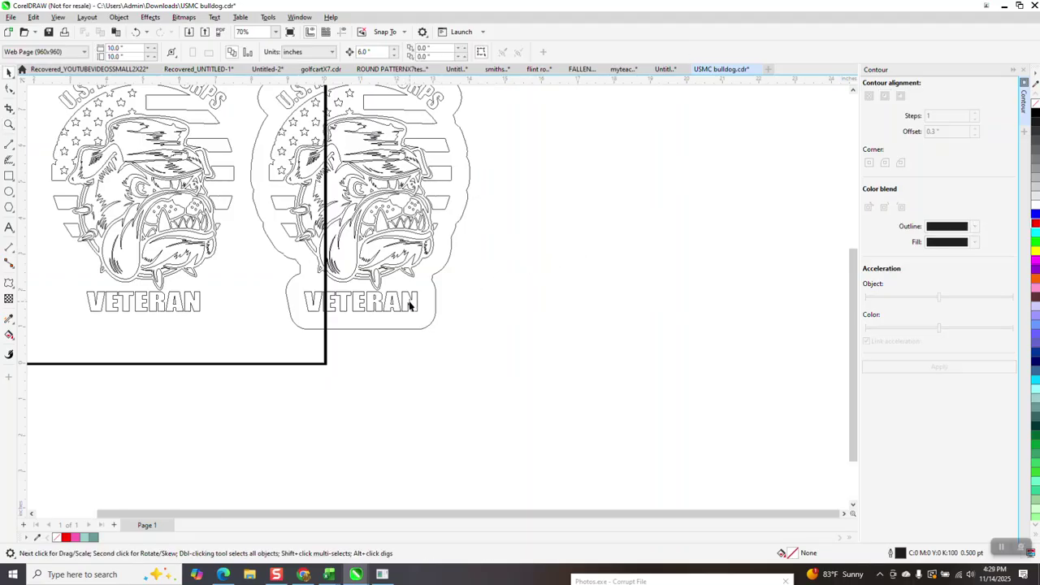
{"action": "left_click", "coordinate": [409, 303]}
{"action": "left_click_drag", "start_coordinate": [409, 302], "coordinate": [635, 314]}
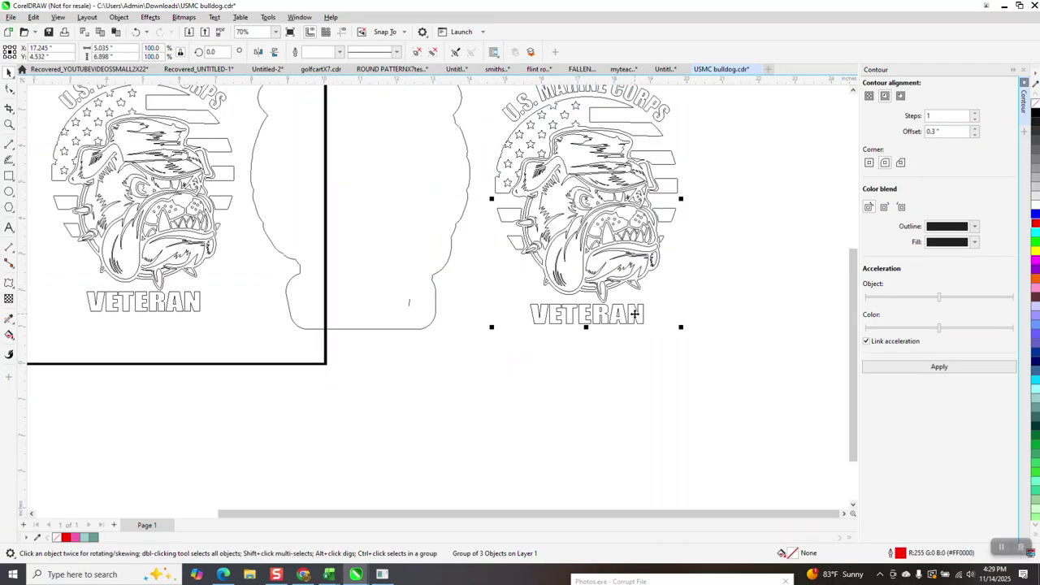
{"action": "left_click", "coordinate": [136, 32]}
{"action": "key", "text": "ctrl+shift+z"}
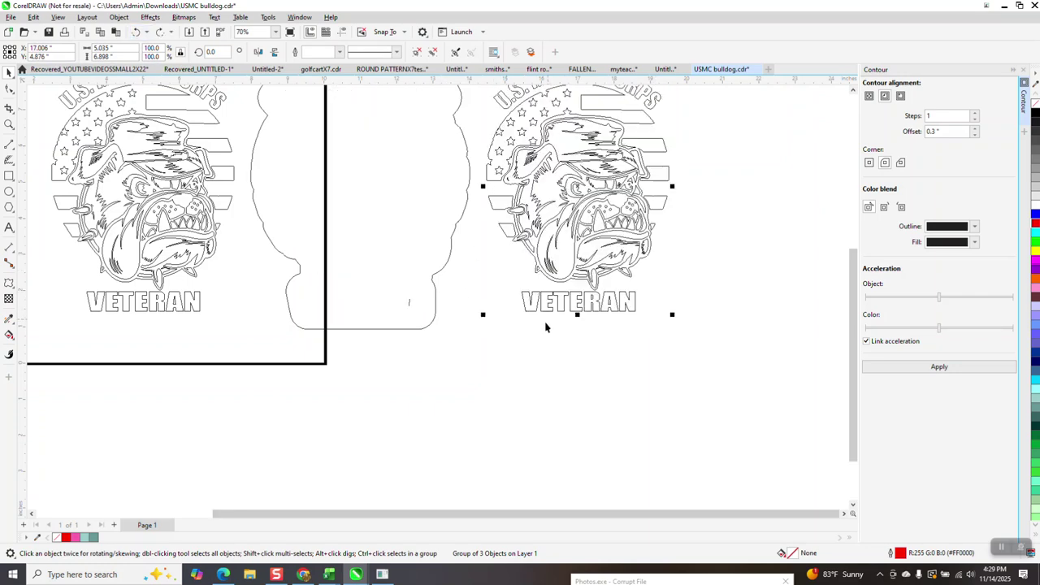
Break the outer outline curve apart, and delete the small stray fragment inside it.
{"action": "left_click_drag", "start_coordinate": [457, 277], "coordinate": [377, 344]}
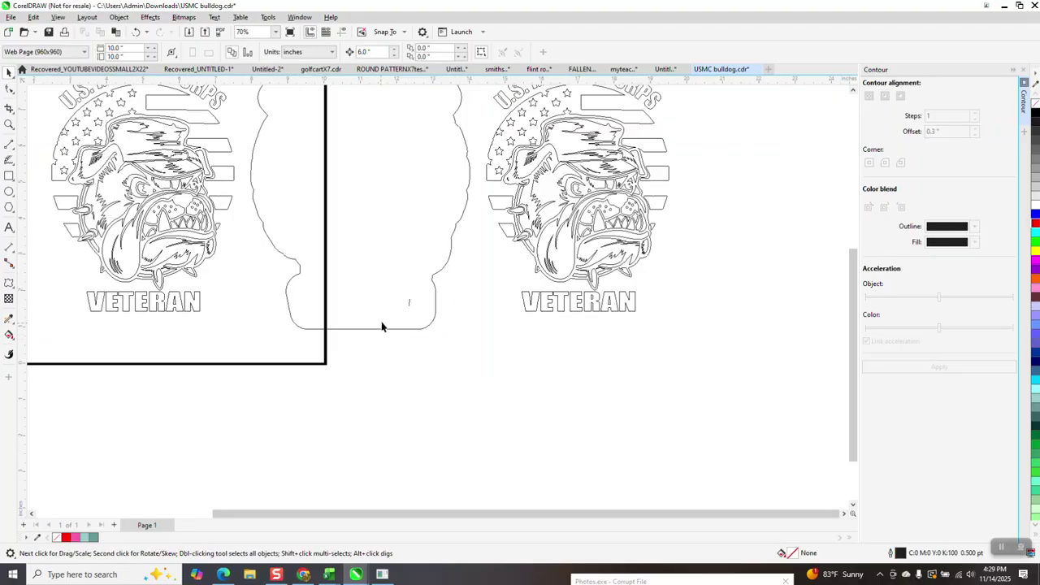
{"action": "left_click", "coordinate": [408, 306]}
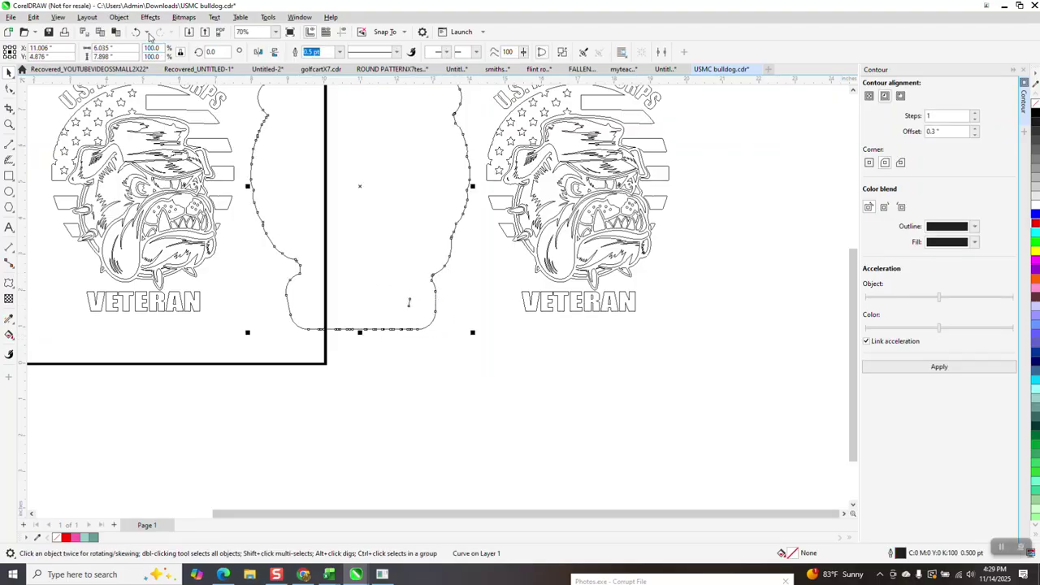
{"action": "left_click", "coordinate": [124, 19]}
{"action": "left_click", "coordinate": [167, 268]}
{"action": "left_click_drag", "start_coordinate": [466, 278], "coordinate": [383, 324]}
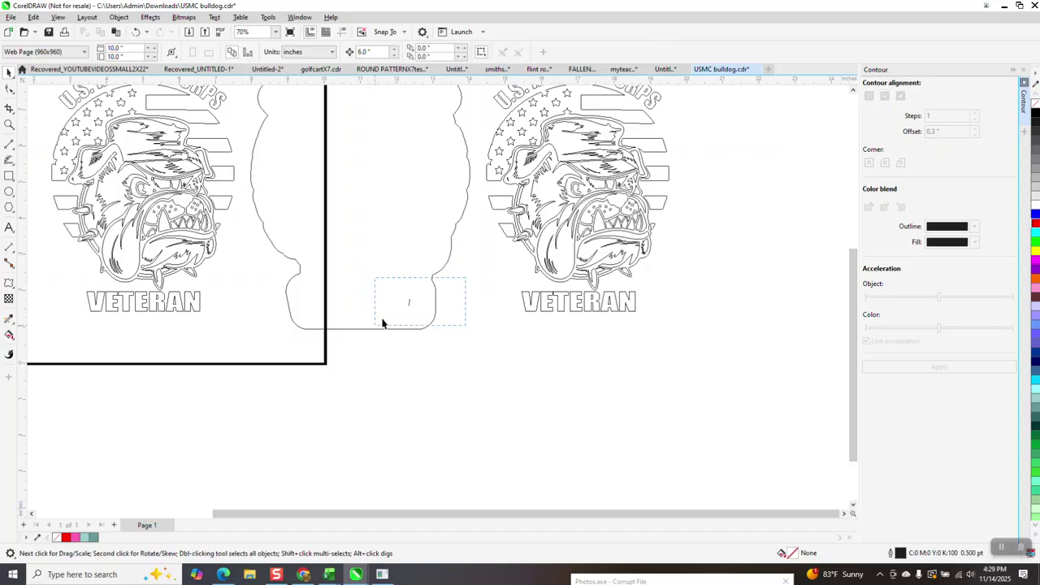
{"action": "scroll", "coordinate": [444, 319], "scroll_direction": "down", "scroll_amount": 2}
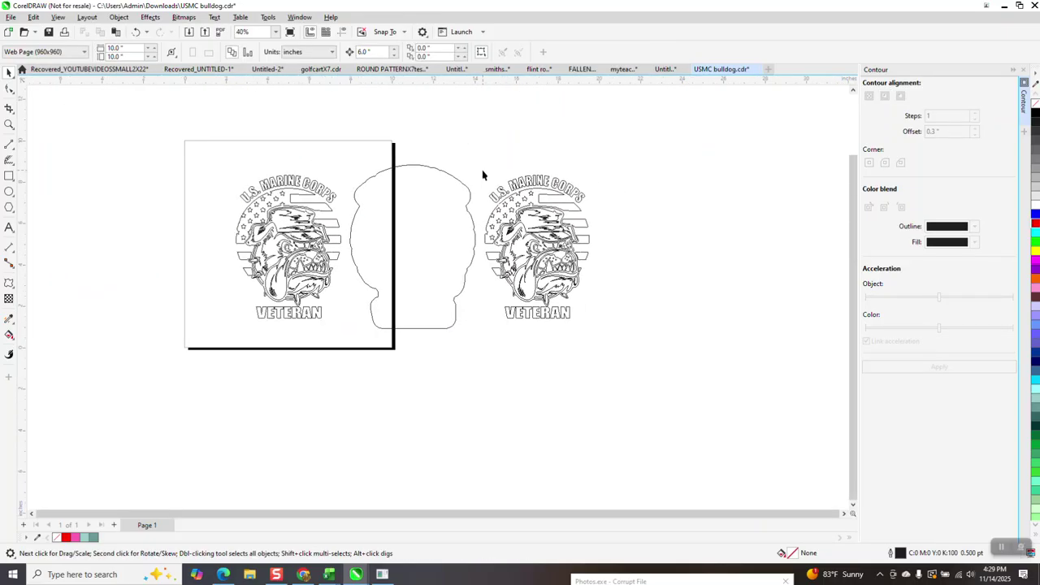
In Enhanced view, move the cleaned outline 6 inches left around the original bulldog, and delete the red copy.
{"action": "left_click", "coordinate": [58, 18]}
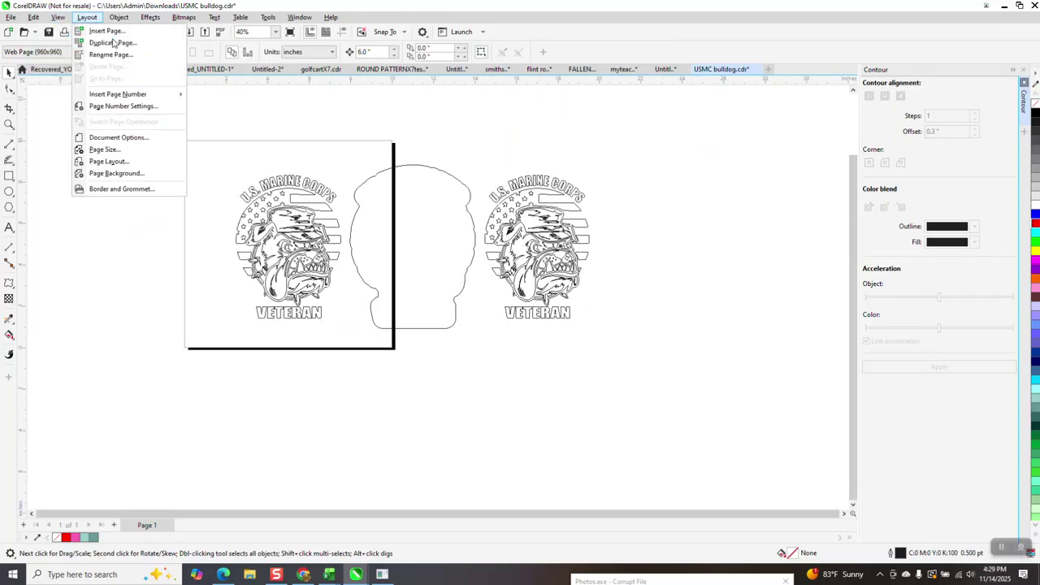
{"action": "left_click", "coordinate": [77, 54]}
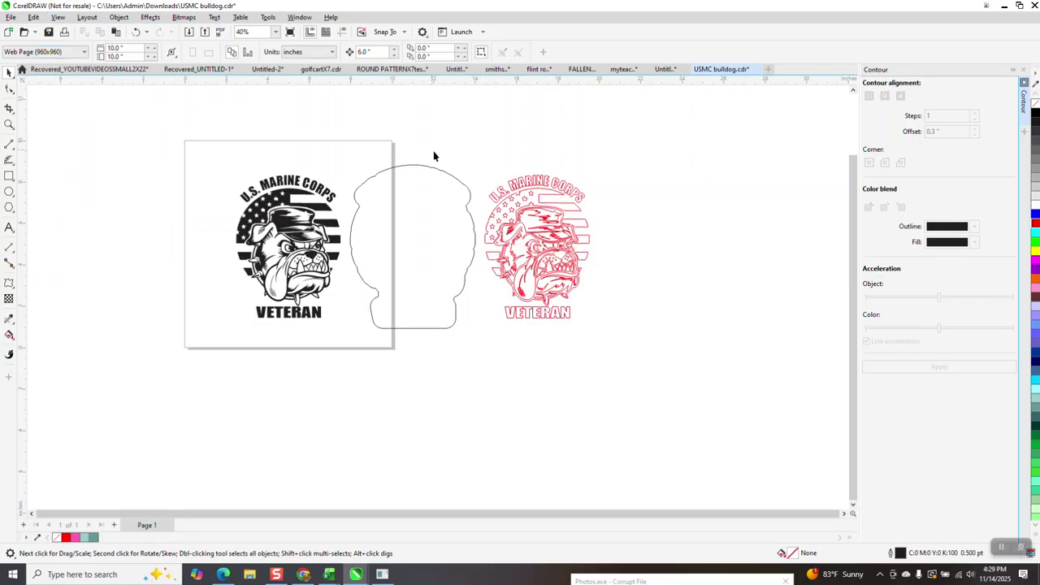
{"action": "left_click", "coordinate": [443, 203]}
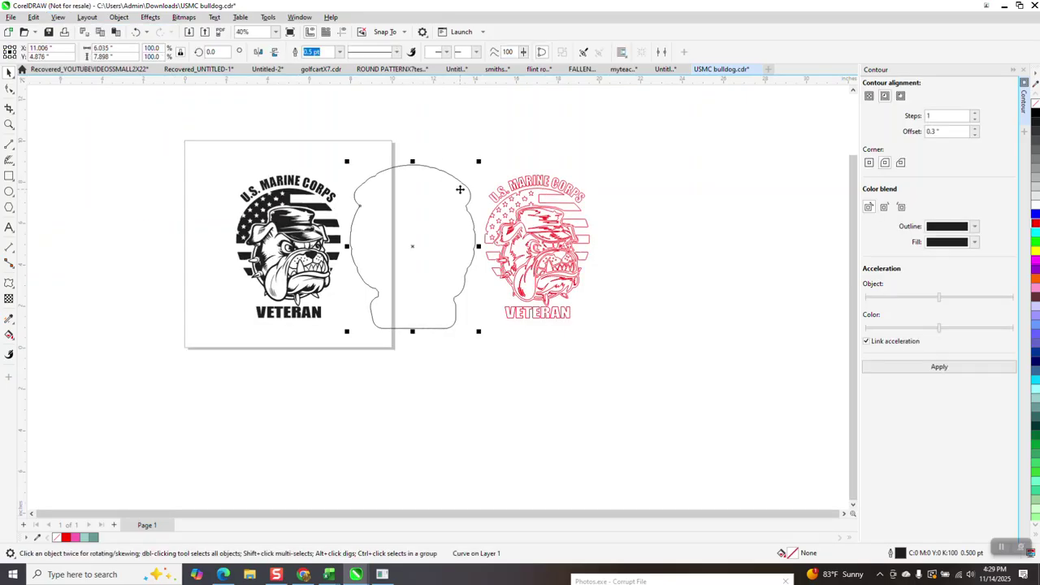
{"action": "key", "text": "p"}
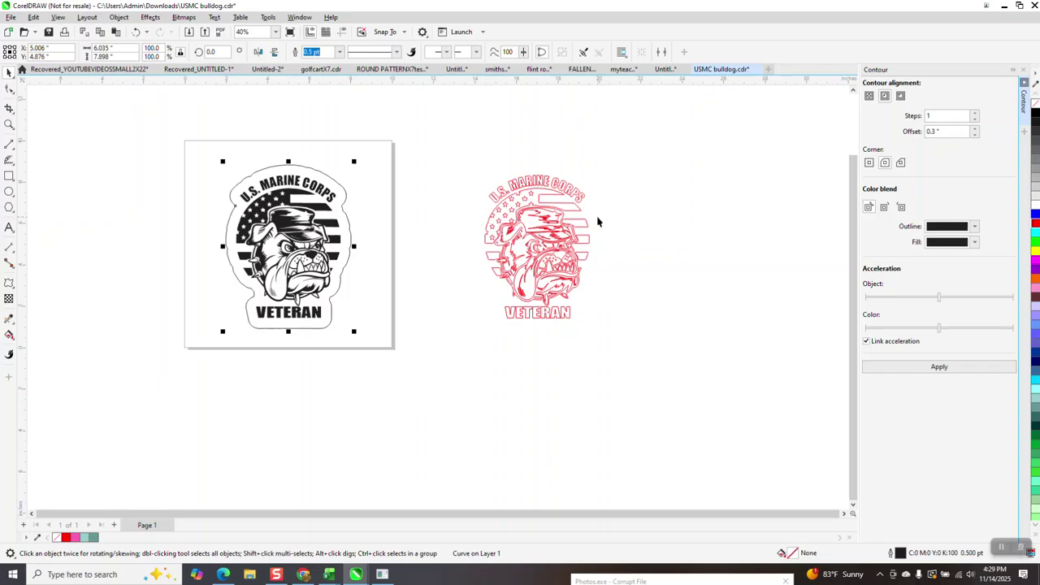
{"action": "left_click_drag", "start_coordinate": [464, 145], "coordinate": [704, 360]}
{"action": "key", "text": "Delete"}
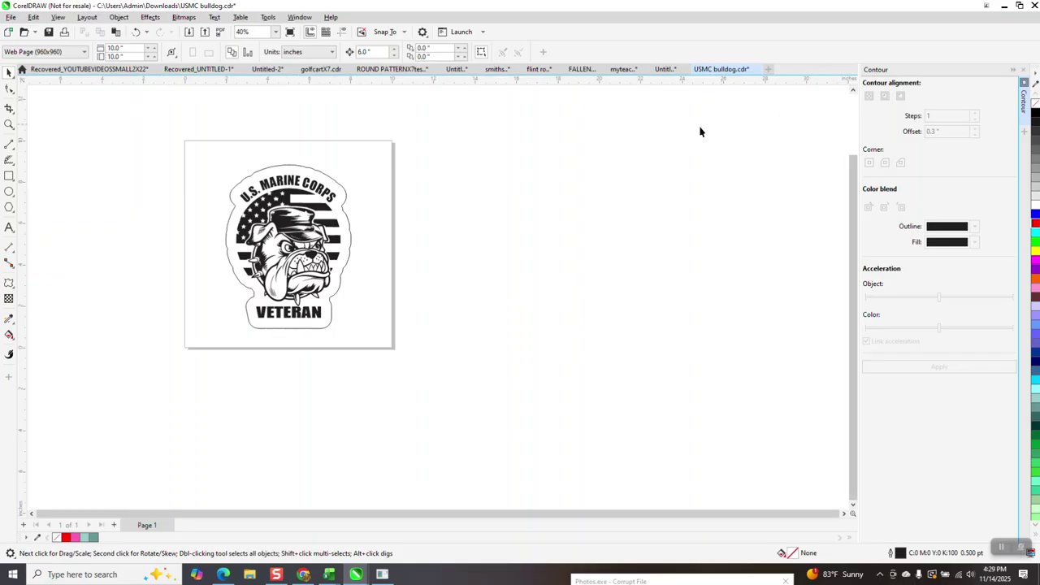
Create a 0.3-inch inside contour from the cleaned outline around the original bulldog, and break it apart.
{"action": "left_click", "coordinate": [346, 193]}
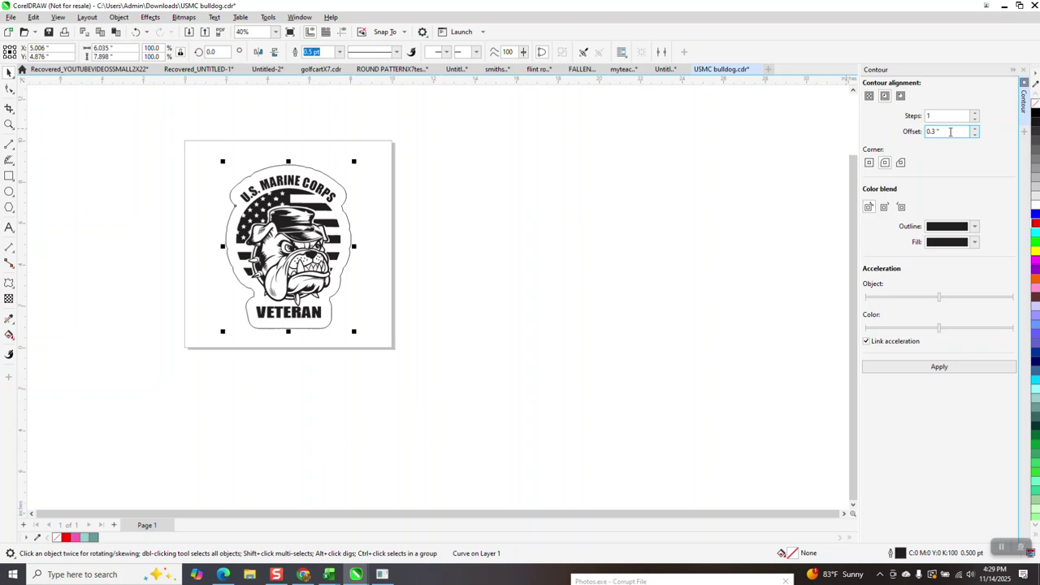
{"action": "left_click", "coordinate": [940, 367]}
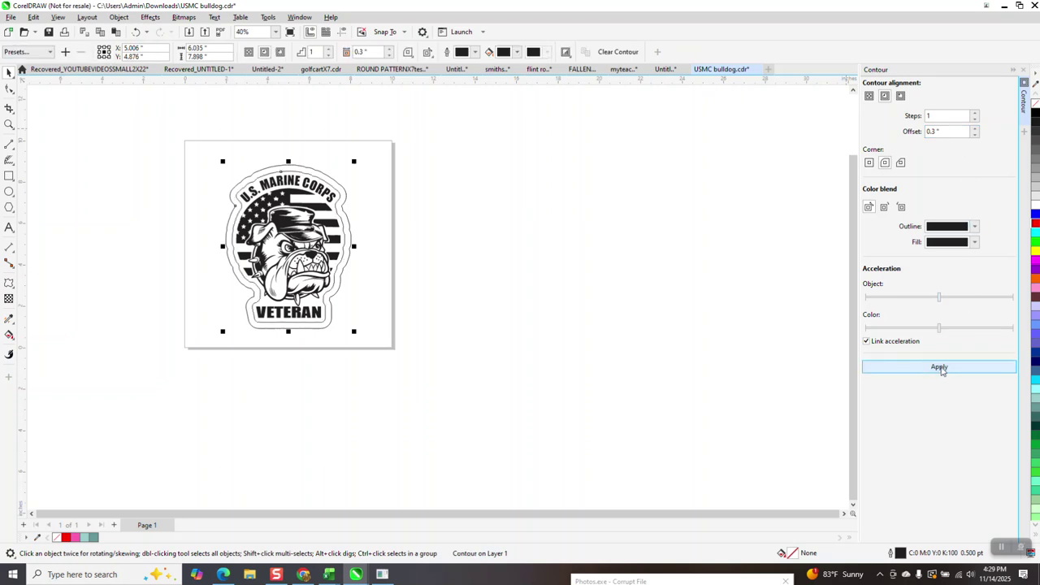
{"action": "left_click", "coordinate": [119, 17]}
{"action": "left_click", "coordinate": [174, 271]}
Delete the outermost outline, and color the remaining inner contour around the bulldog red.
{"action": "left_click", "coordinate": [344, 192]}
{"action": "key", "text": "Tab"}
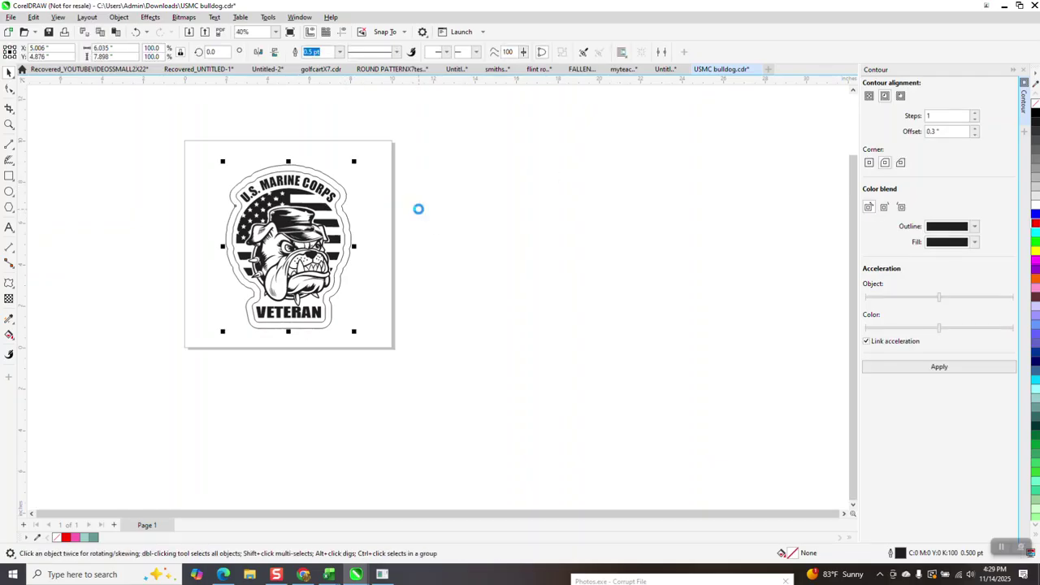
{"action": "key", "text": "Delete"}
{"action": "key", "text": "Tab"}
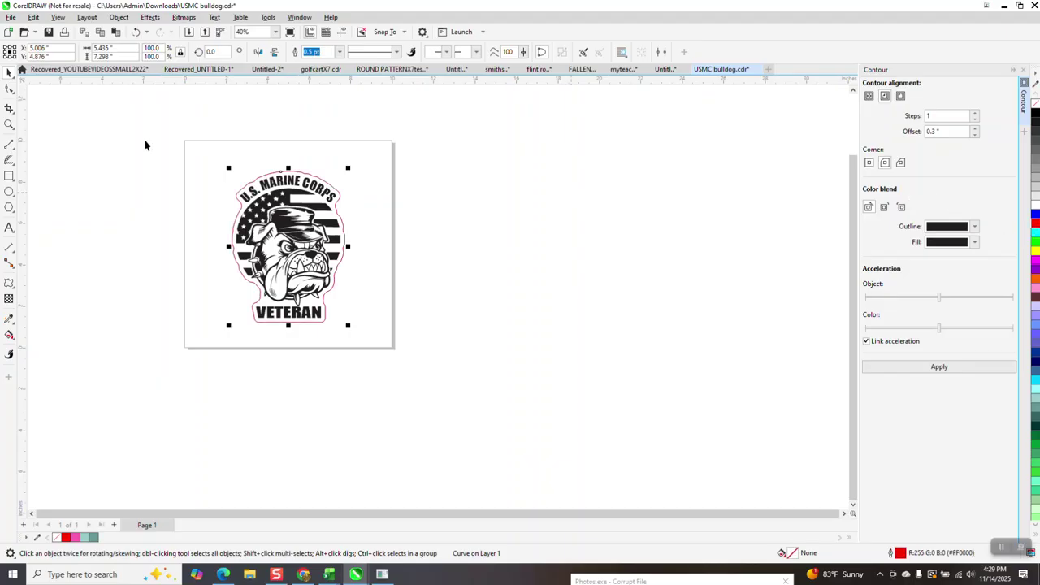
{"action": "left_click", "coordinate": [10, 126]}
{"action": "left_click_drag", "start_coordinate": [223, 137], "coordinate": [463, 352]}
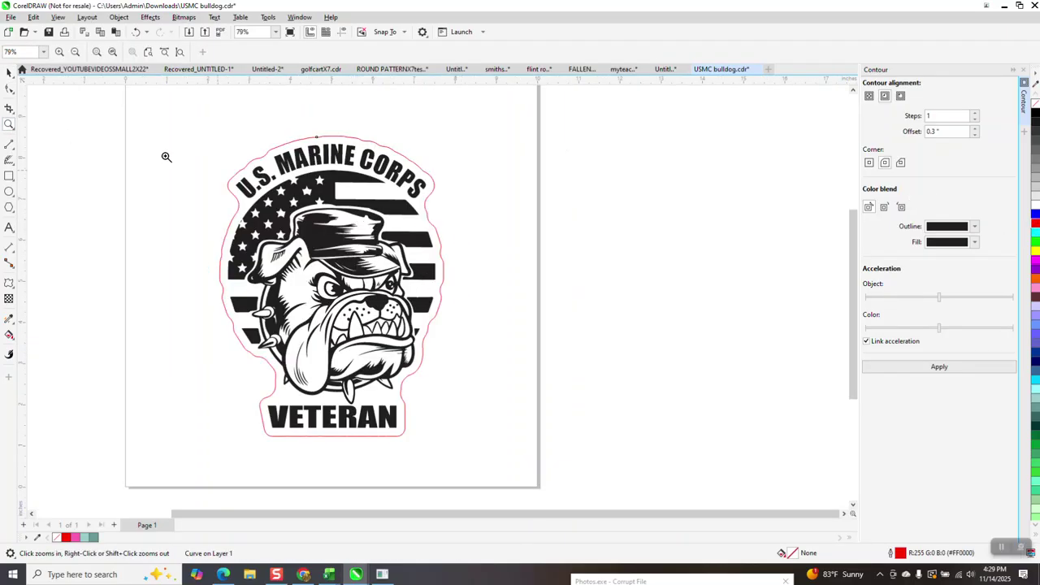
{"action": "left_click", "coordinate": [9, 72]}
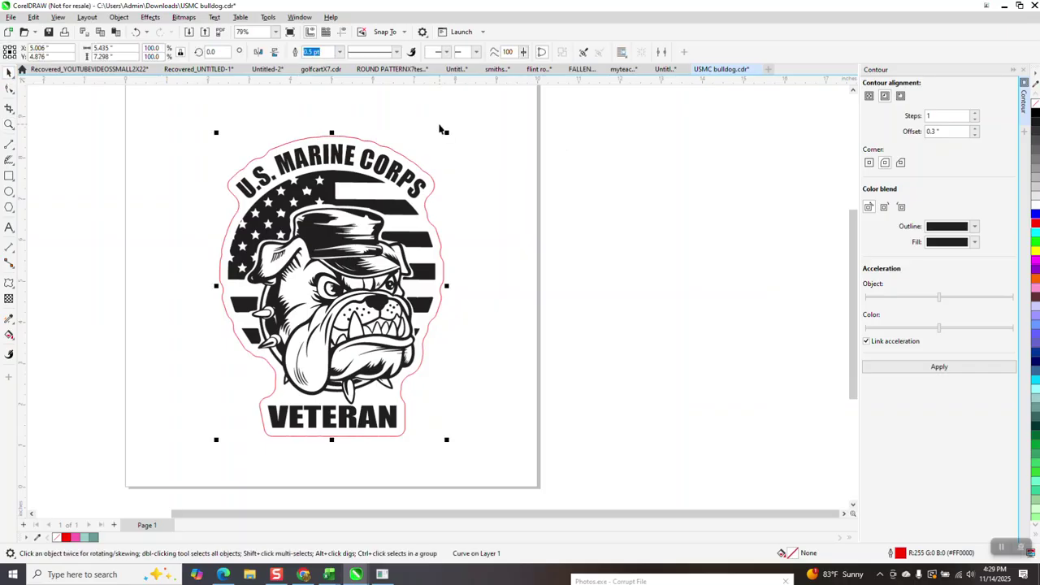